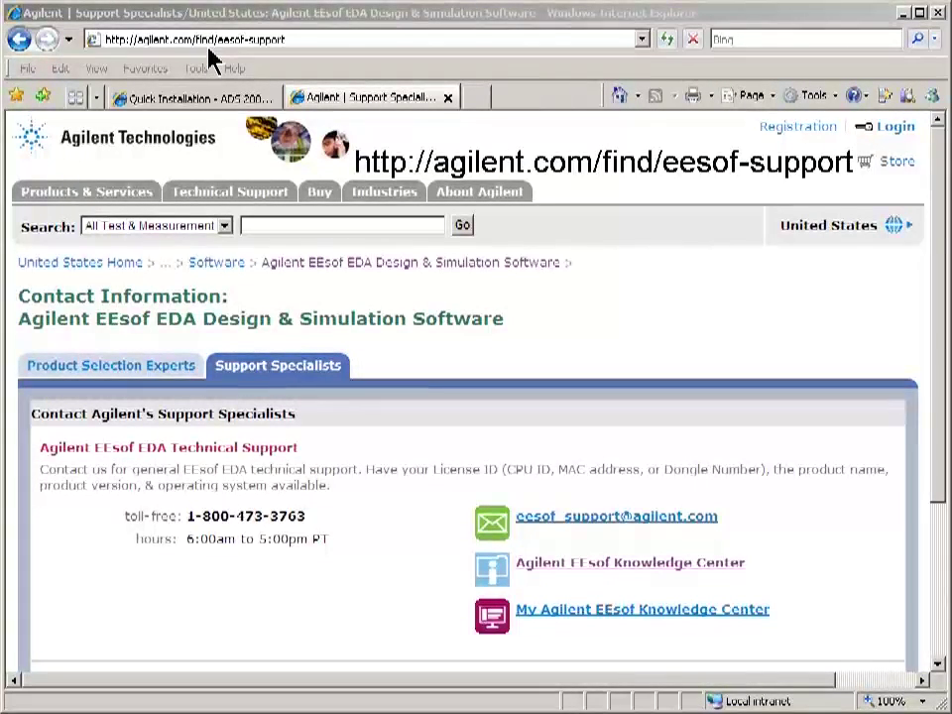
Go from the EEsof Knowledge Center to the free ADS trial and open the New Evaluation License form.
{"action": "left_click", "coordinate": [597, 570]}
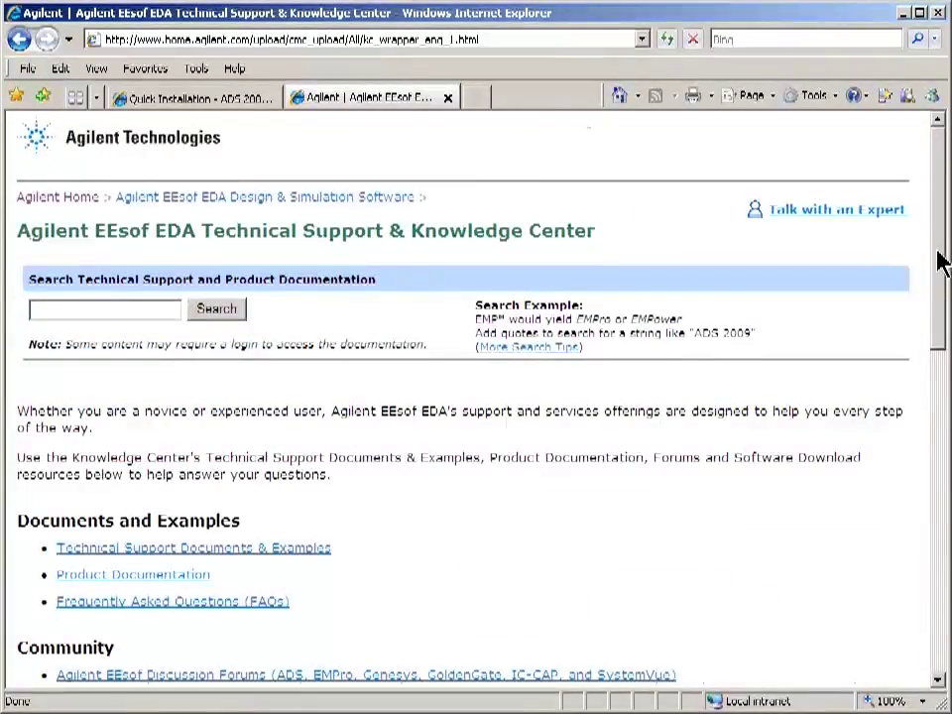
{"action": "left_click_drag", "start_coordinate": [937, 264], "coordinate": [935, 432]}
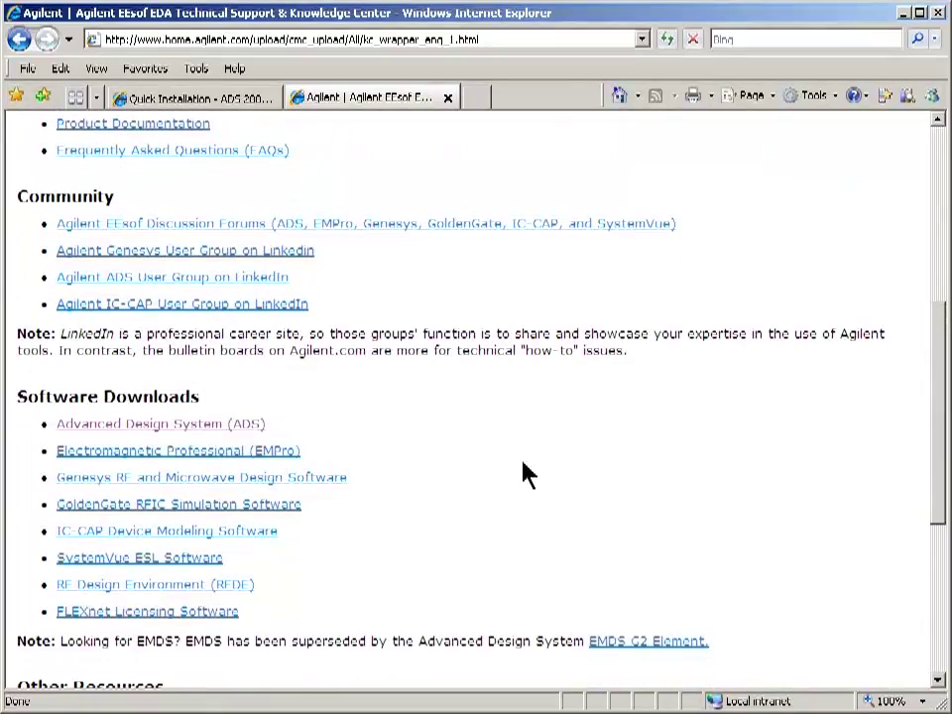
{"action": "left_click", "coordinate": [255, 424]}
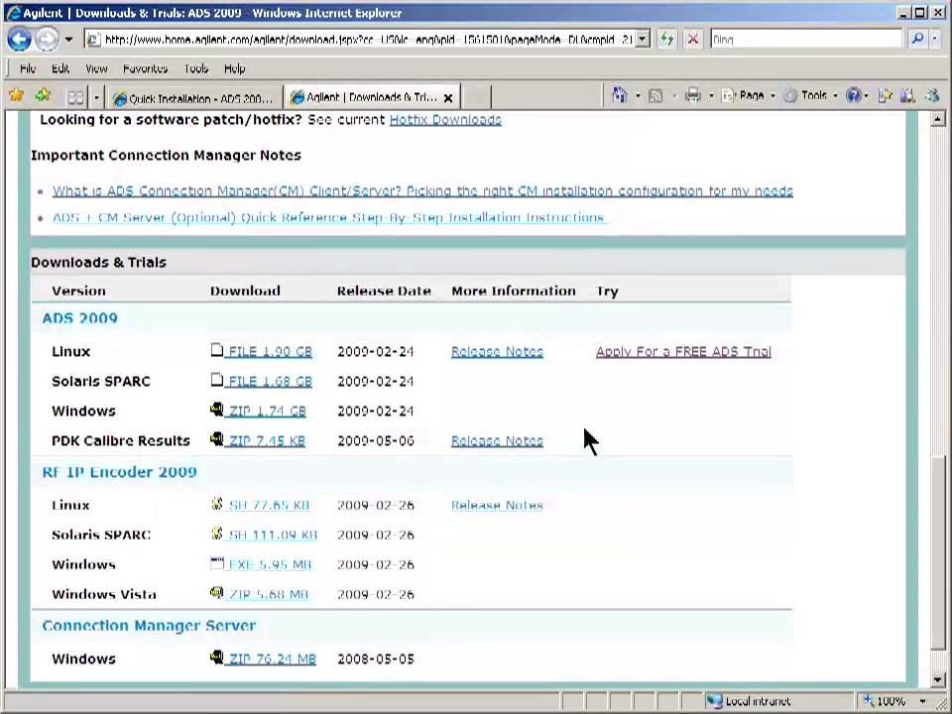
{"action": "left_click", "coordinate": [620, 353]}
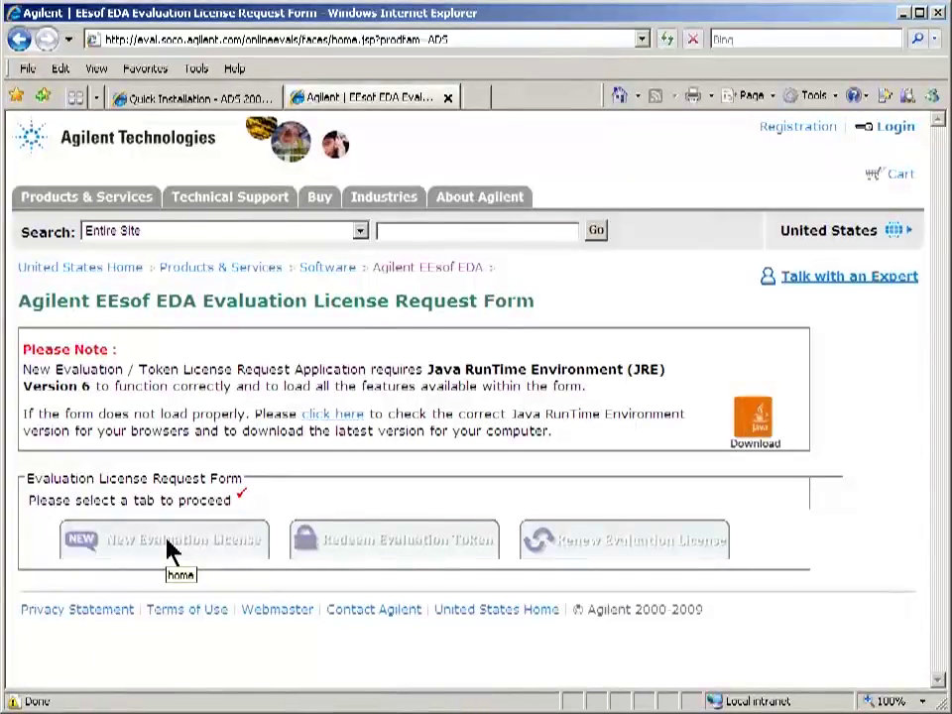
{"action": "left_click", "coordinate": [171, 548]}
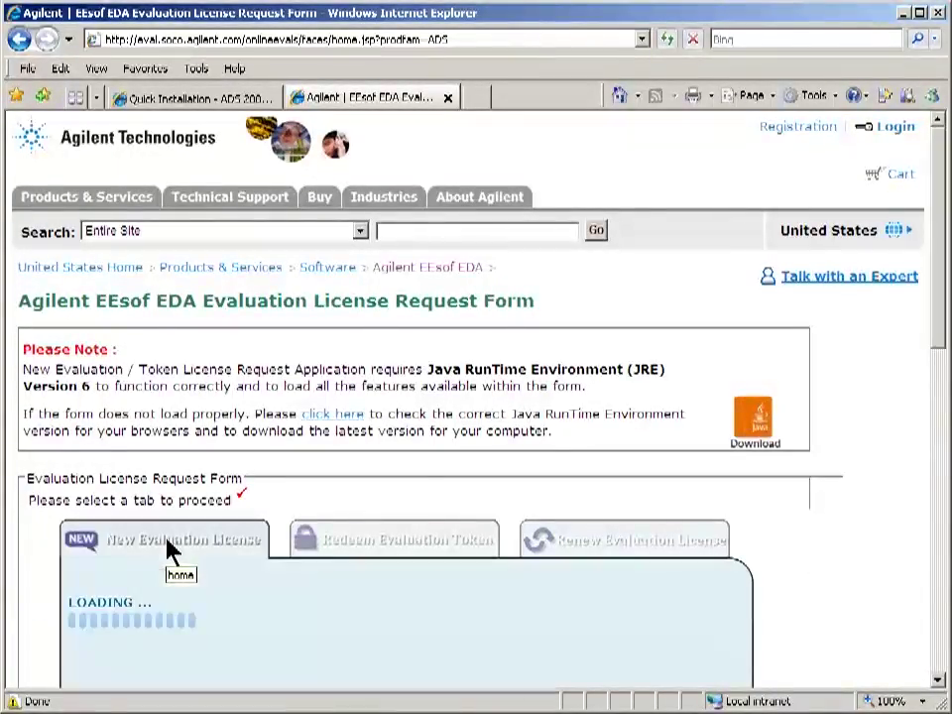
{"action": "left_click_drag", "start_coordinate": [939, 314], "coordinate": [941, 595]}
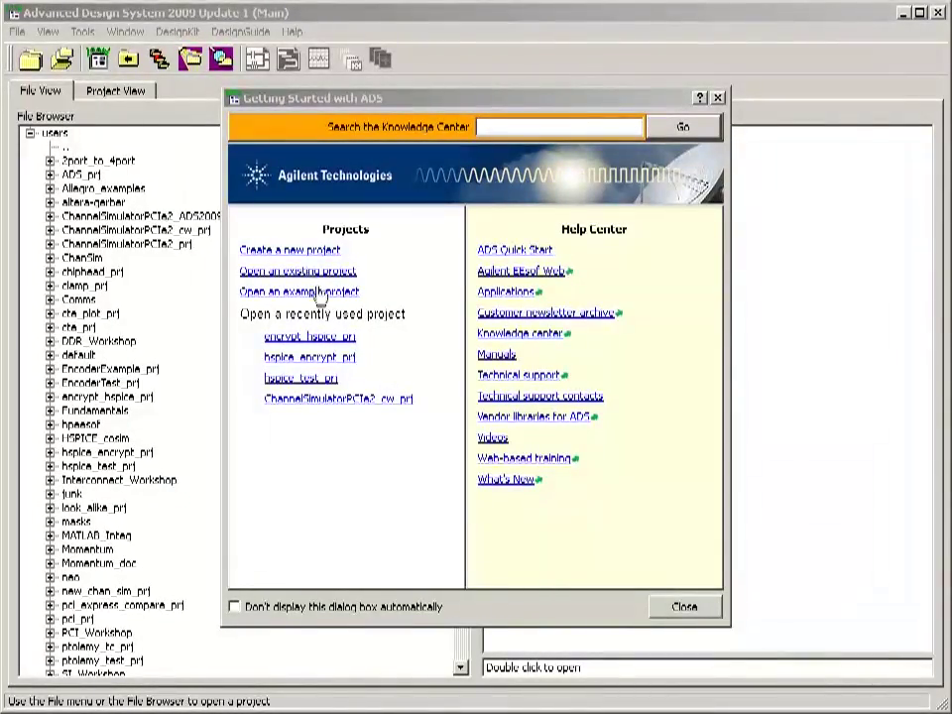
Create a new project named staging under C:\users.
{"action": "left_click", "coordinate": [302, 251]}
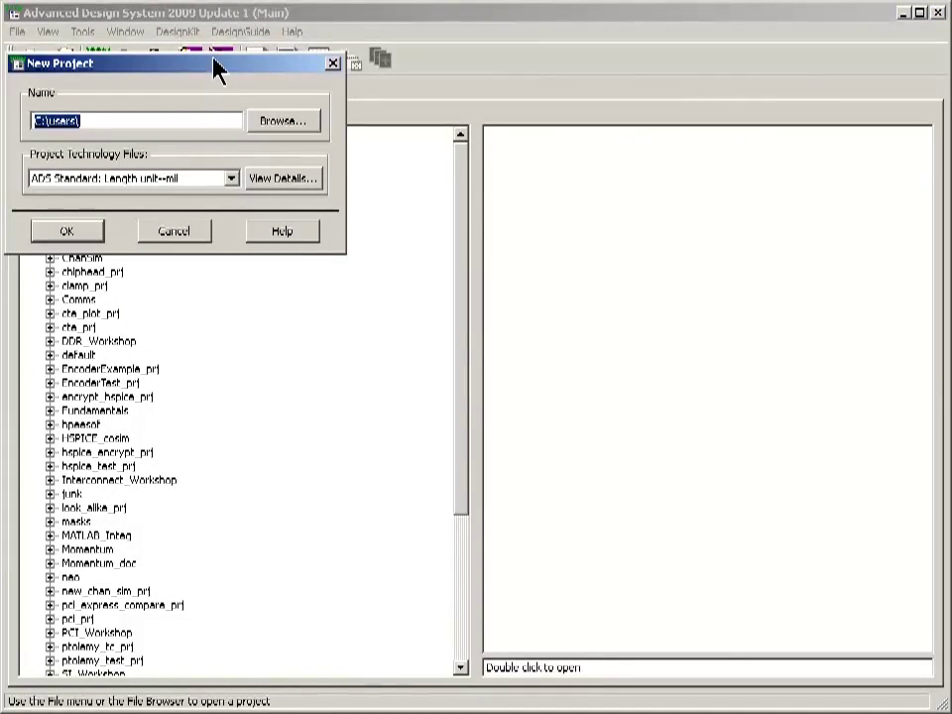
{"action": "left_click_drag", "start_coordinate": [212, 66], "coordinate": [496, 163]}
{"action": "left_click", "coordinate": [453, 218]}
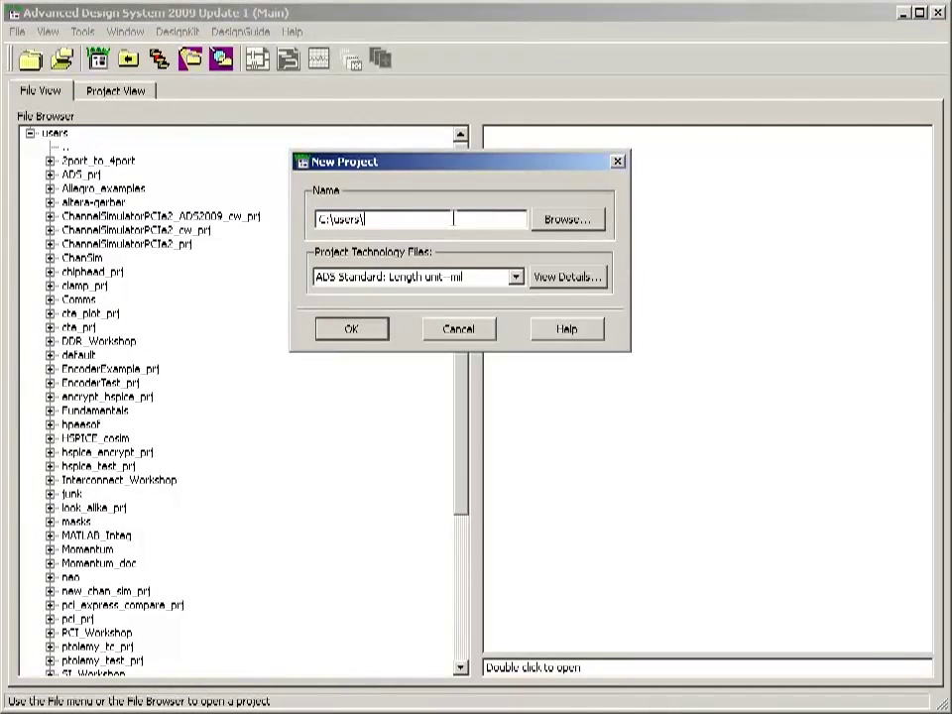
{"action": "type", "text": "staging"}
{"action": "left_click", "coordinate": [370, 330]}
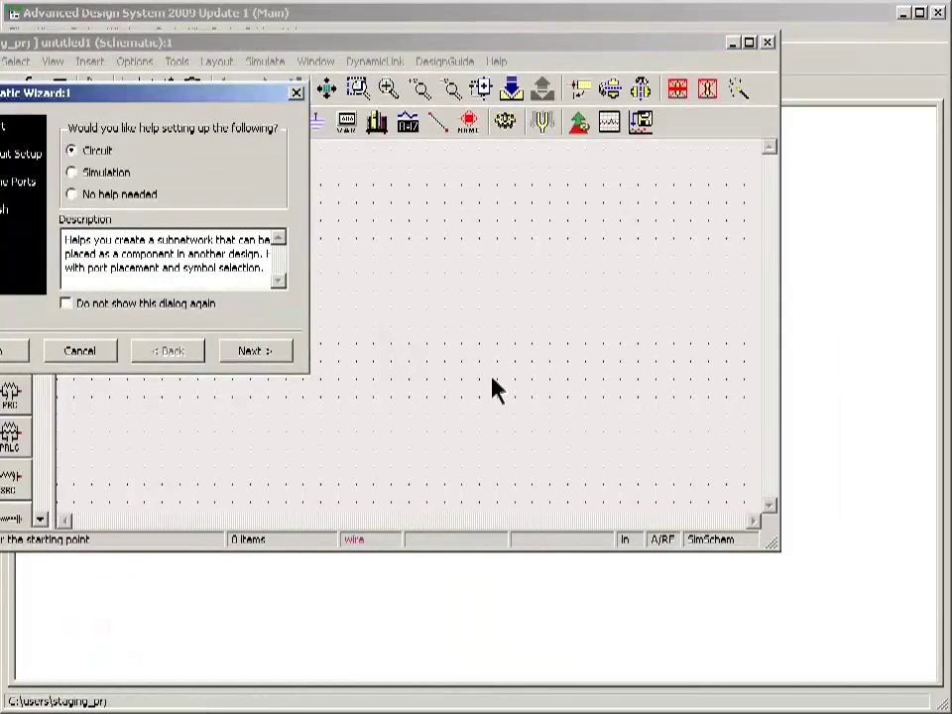
Skip the Schematic Wizard with no help needed and resize the schematic window to 960x720.
{"action": "left_click_drag", "start_coordinate": [179, 99], "coordinate": [527, 155]}
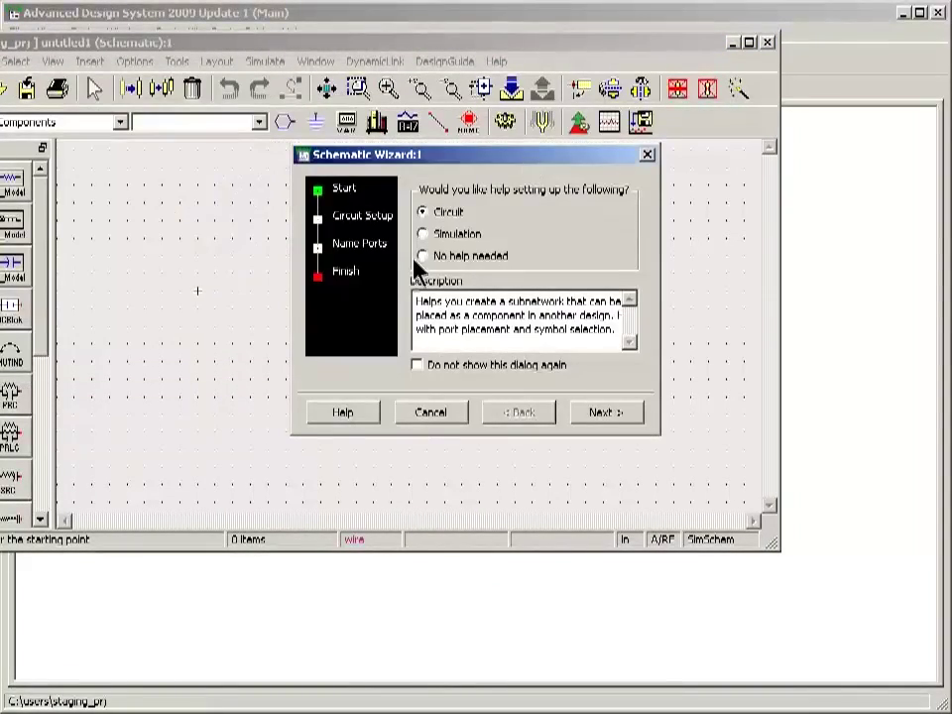
{"action": "left_click", "coordinate": [422, 256]}
{"action": "left_click", "coordinate": [585, 413]}
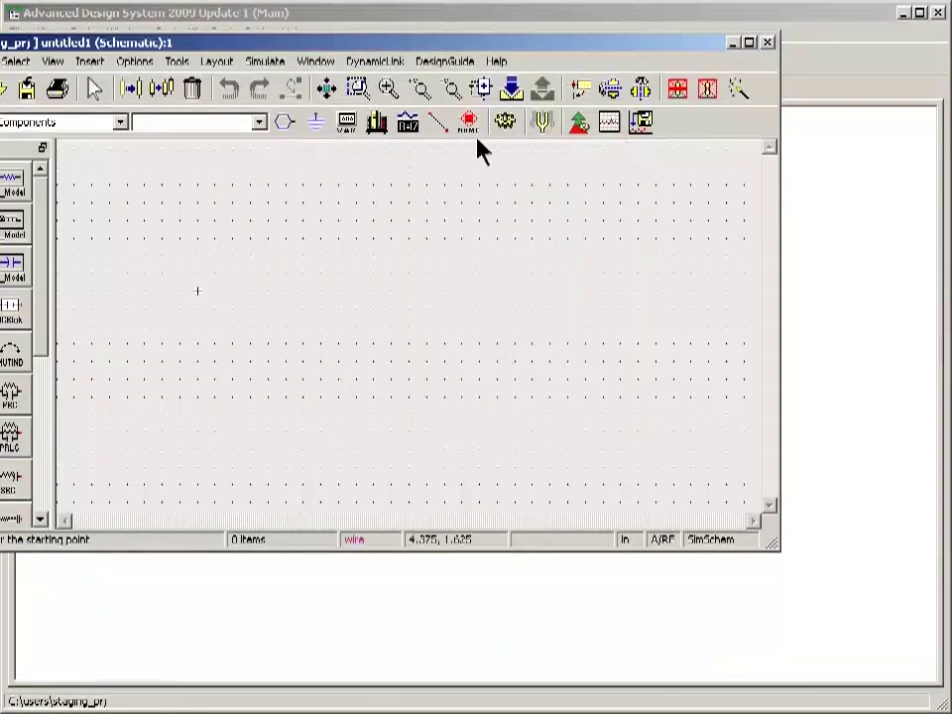
{"action": "left_click_drag", "start_coordinate": [506, 50], "coordinate": [595, 72]}
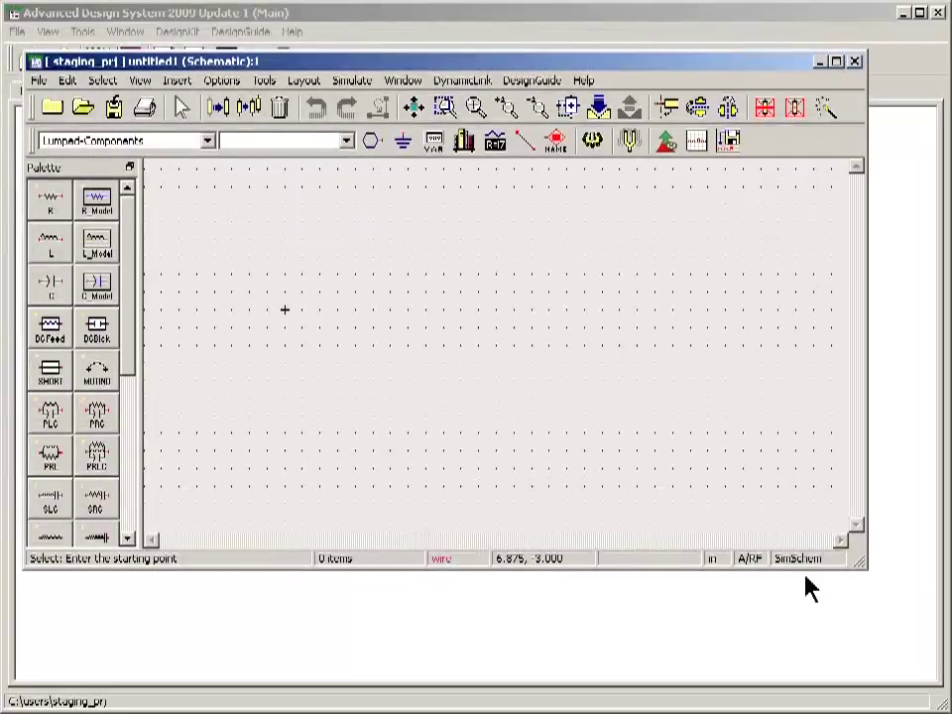
{"action": "right_click", "coordinate": [863, 567]}
{"action": "left_click", "coordinate": [885, 579]}
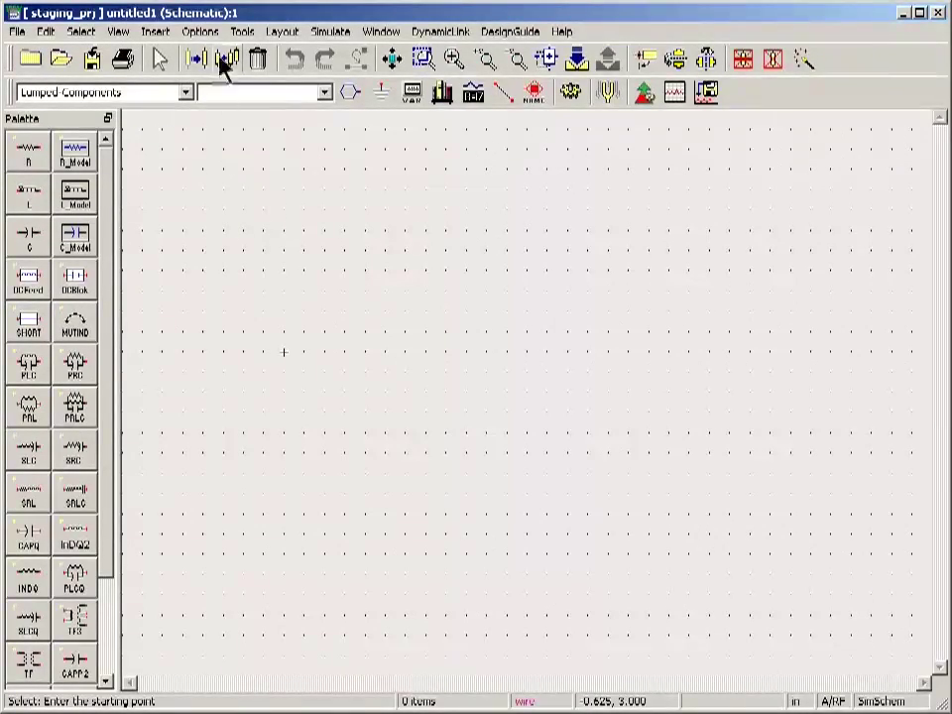
Start the HSPICE Compatibility Wizard and select flop_flop.net from the hspice_encrypt_prj data folder.
{"action": "left_click", "coordinate": [243, 32]}
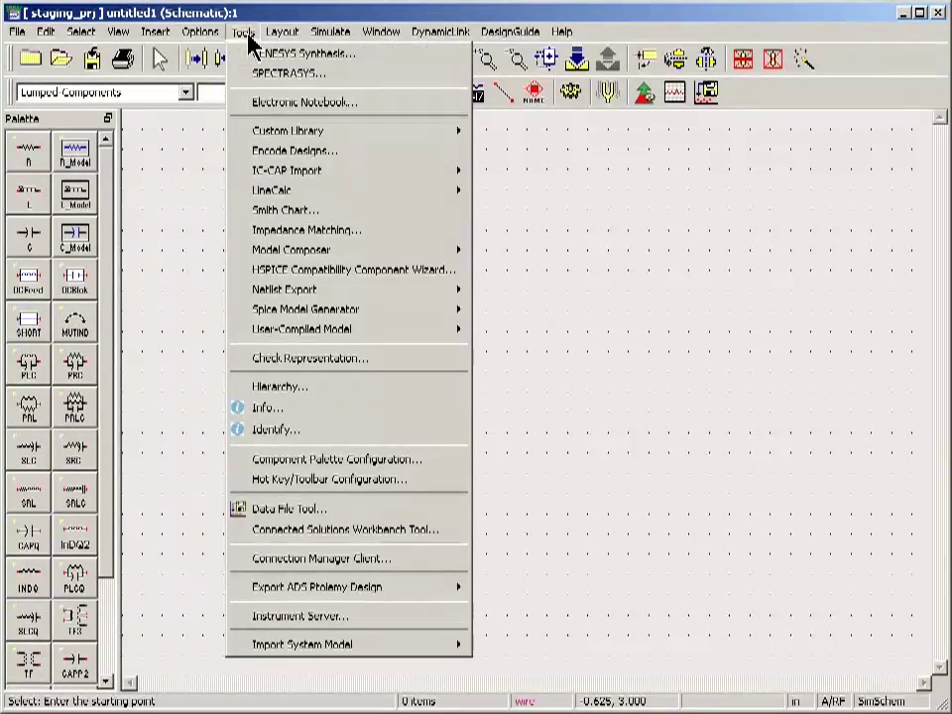
{"action": "left_click", "coordinate": [315, 272]}
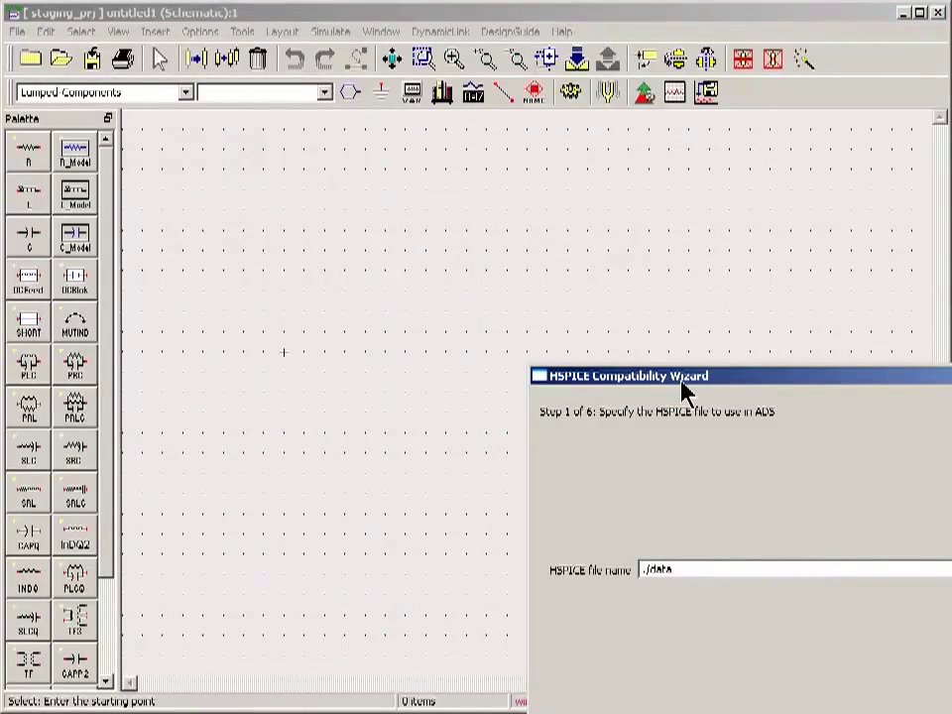
{"action": "left_click_drag", "start_coordinate": [682, 390], "coordinate": [204, 140]}
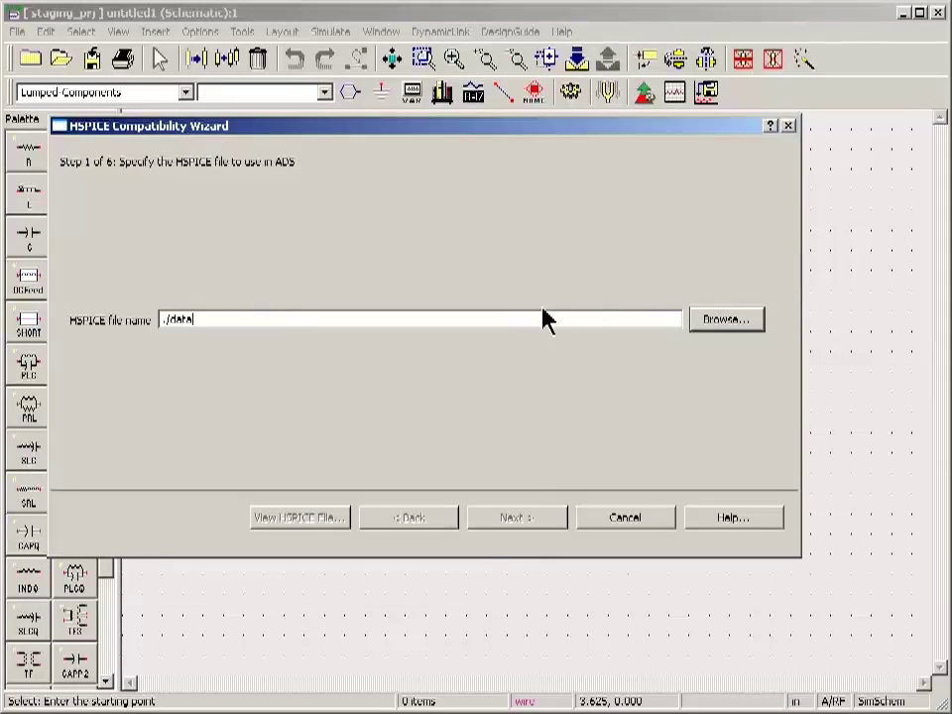
{"action": "left_click", "coordinate": [725, 322]}
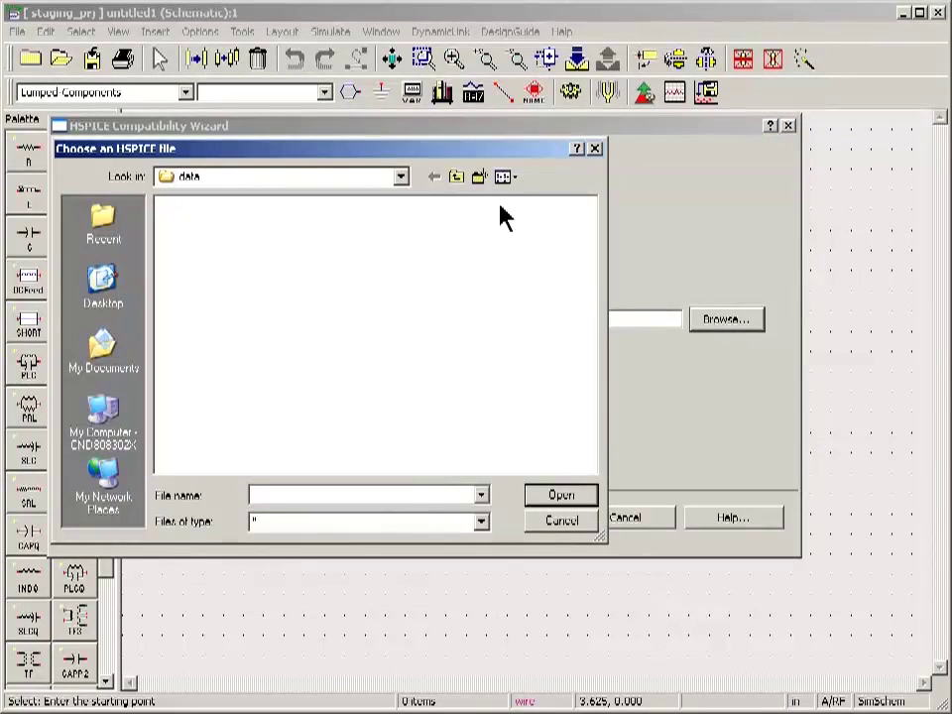
{"action": "left_click", "coordinate": [457, 178]}
{"action": "left_click", "coordinate": [457, 179]}
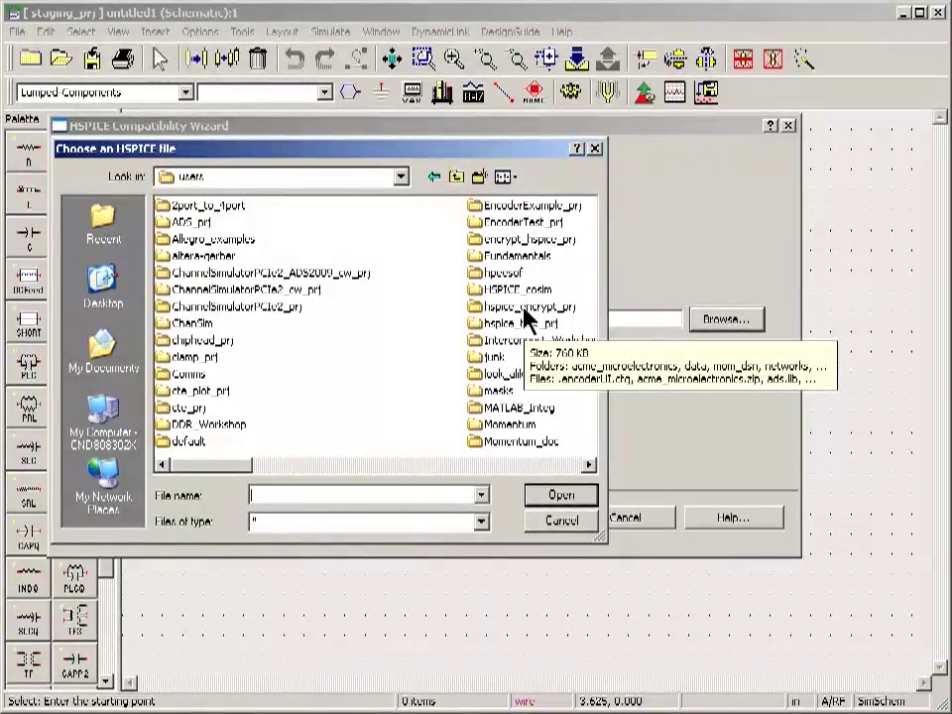
{"action": "double_click", "coordinate": [523, 309]}
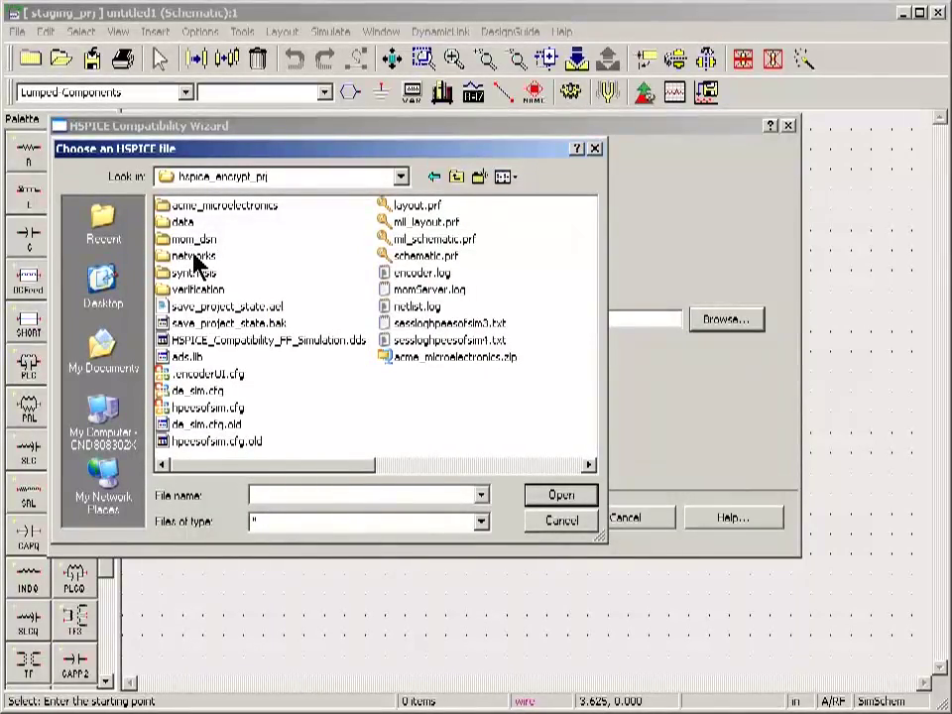
{"action": "double_click", "coordinate": [185, 223]}
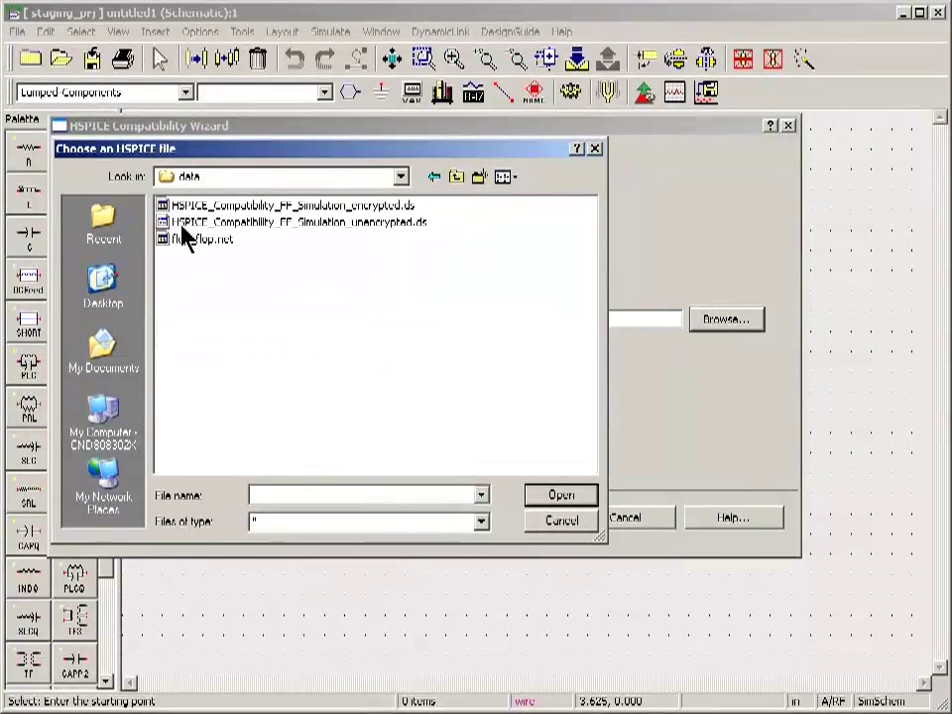
{"action": "left_click", "coordinate": [196, 240]}
{"action": "left_click", "coordinate": [559, 495]}
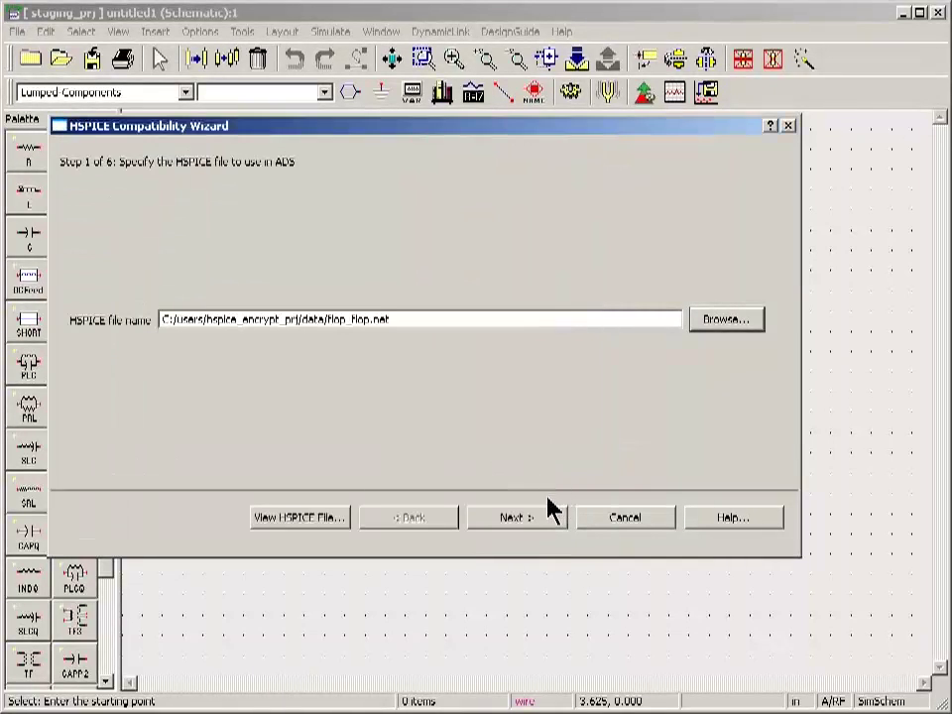
Review the flop_flop.net netlist contents, then proceed with the design named flop_flop.
{"action": "left_click", "coordinate": [325, 520]}
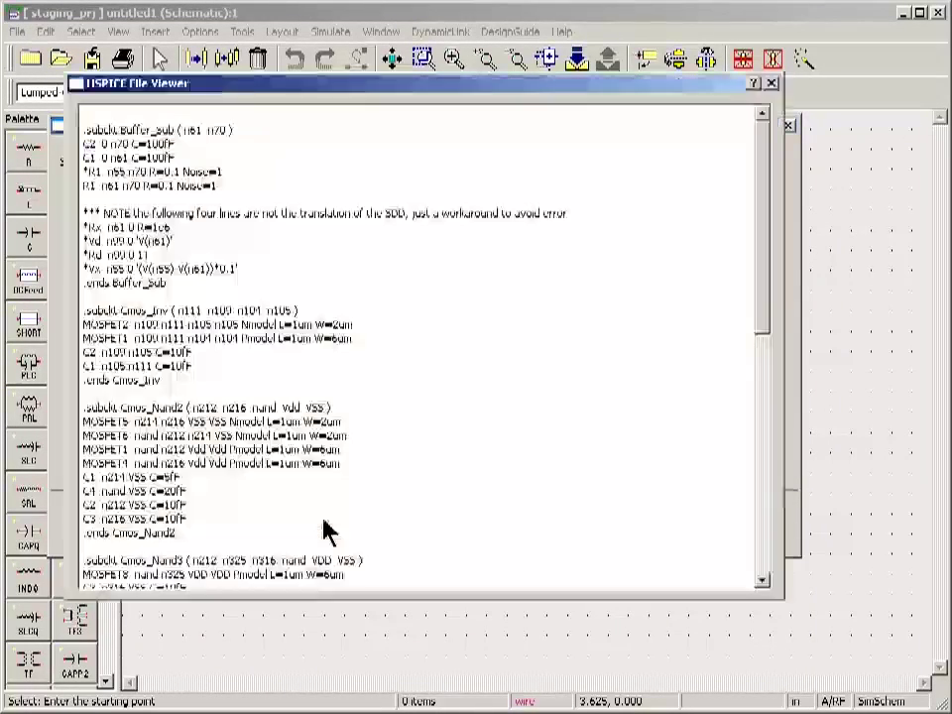
{"action": "left_click_drag", "start_coordinate": [399, 87], "coordinate": [423, 69]}
{"action": "left_click", "coordinate": [793, 65]}
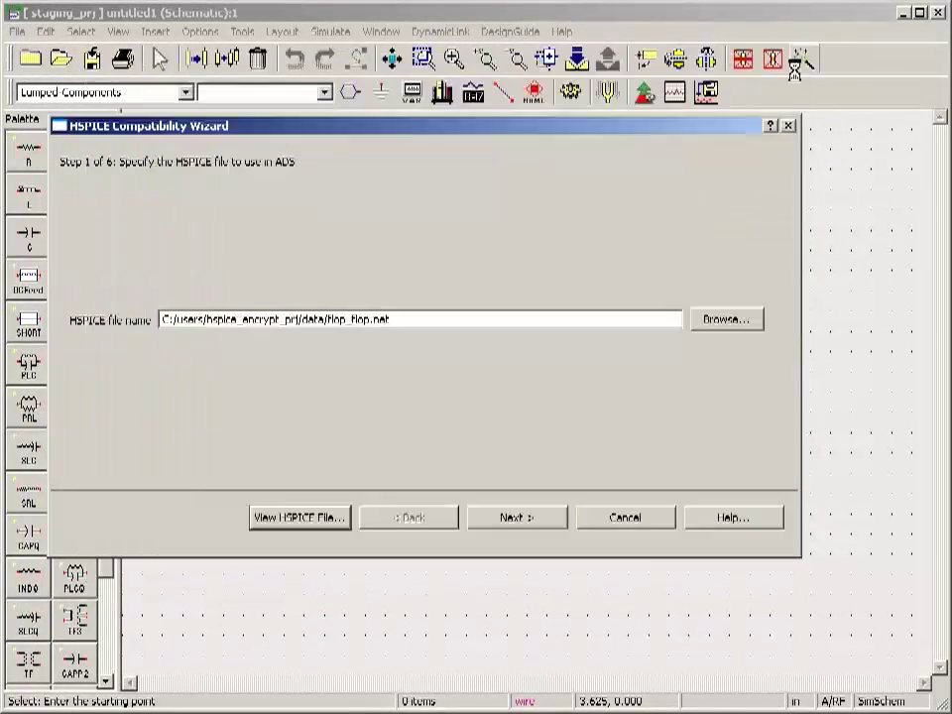
{"action": "left_click", "coordinate": [516, 524]}
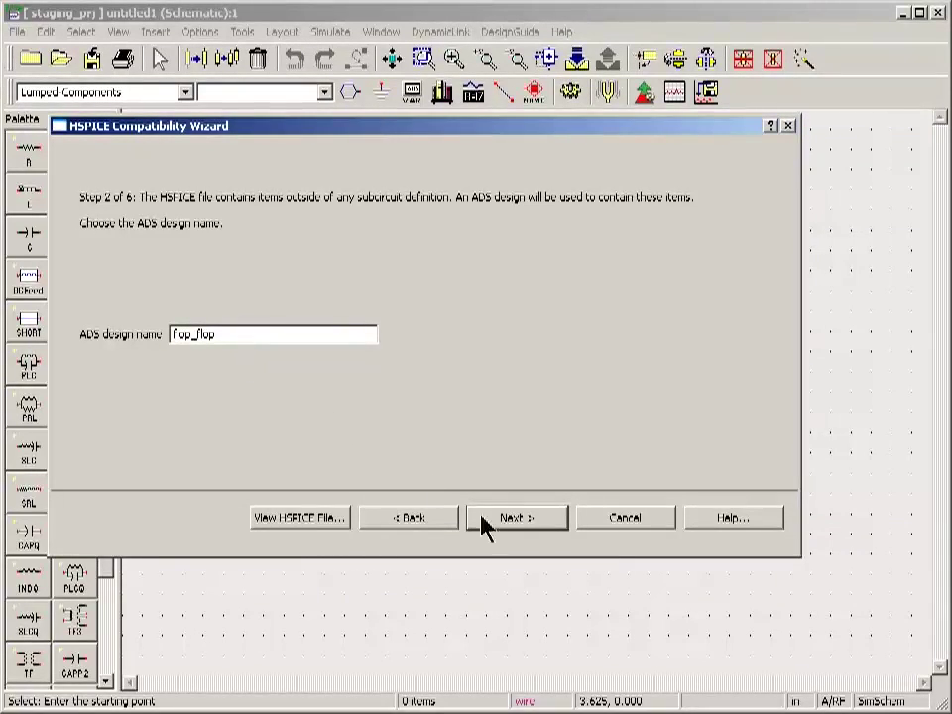
Add d_in, clk_in, set, out_qb, out_q, vcc and vss as the design's pins.
{"action": "left_click", "coordinate": [525, 522]}
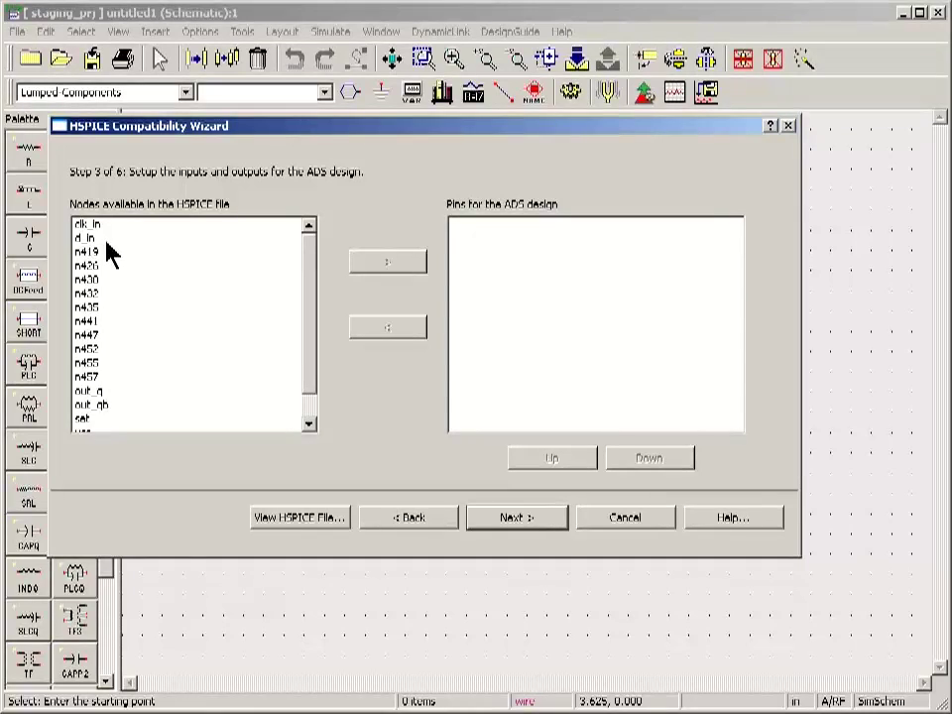
{"action": "left_click", "coordinate": [107, 242]}
{"action": "left_click", "coordinate": [386, 265]}
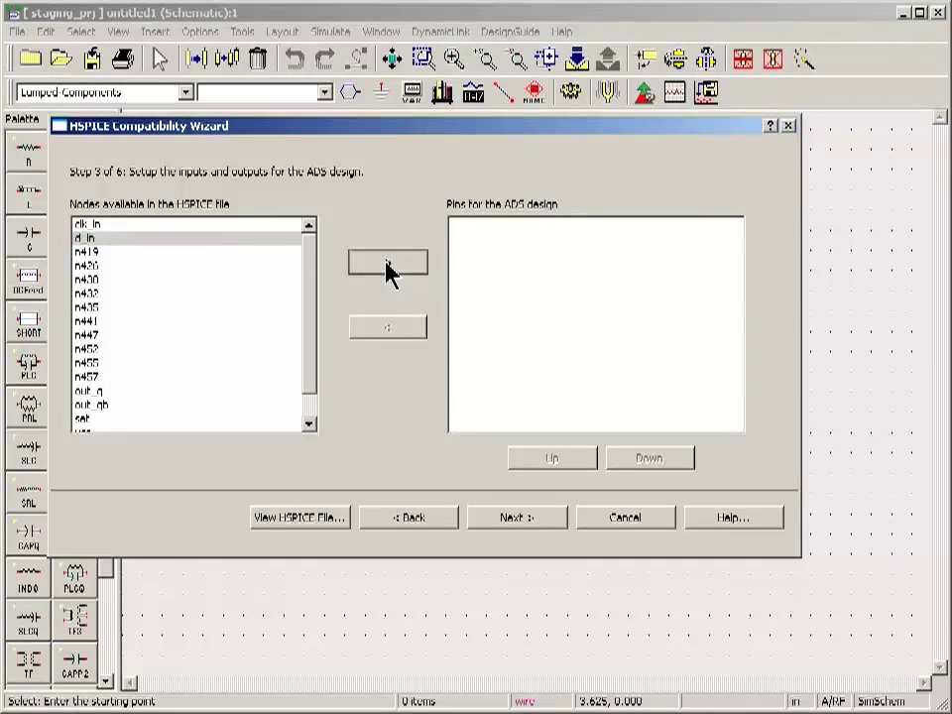
{"action": "left_click", "coordinate": [208, 224]}
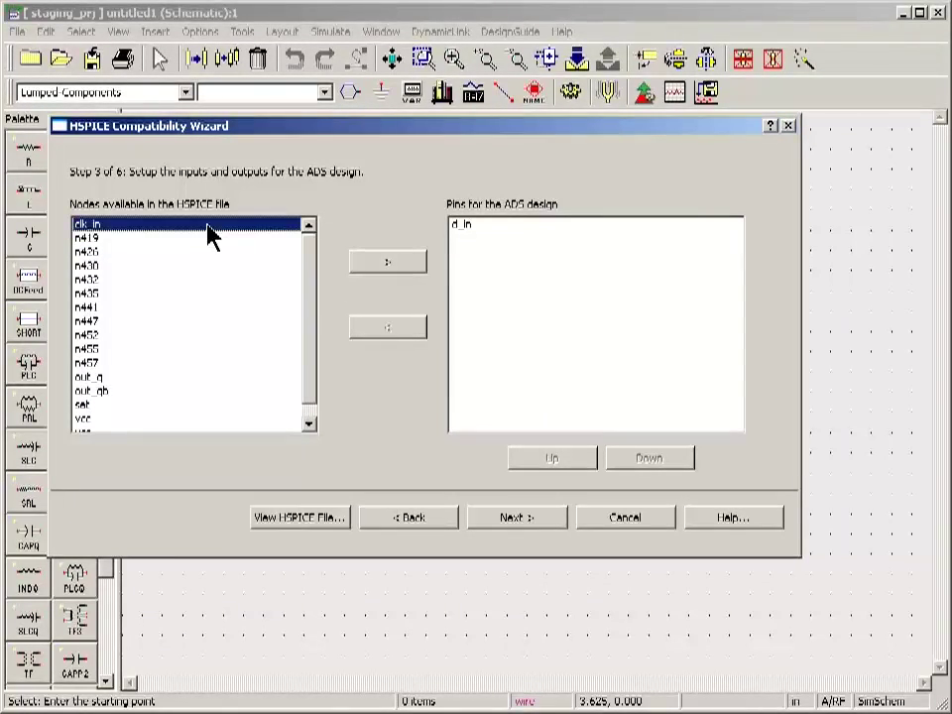
{"action": "left_click", "coordinate": [387, 265]}
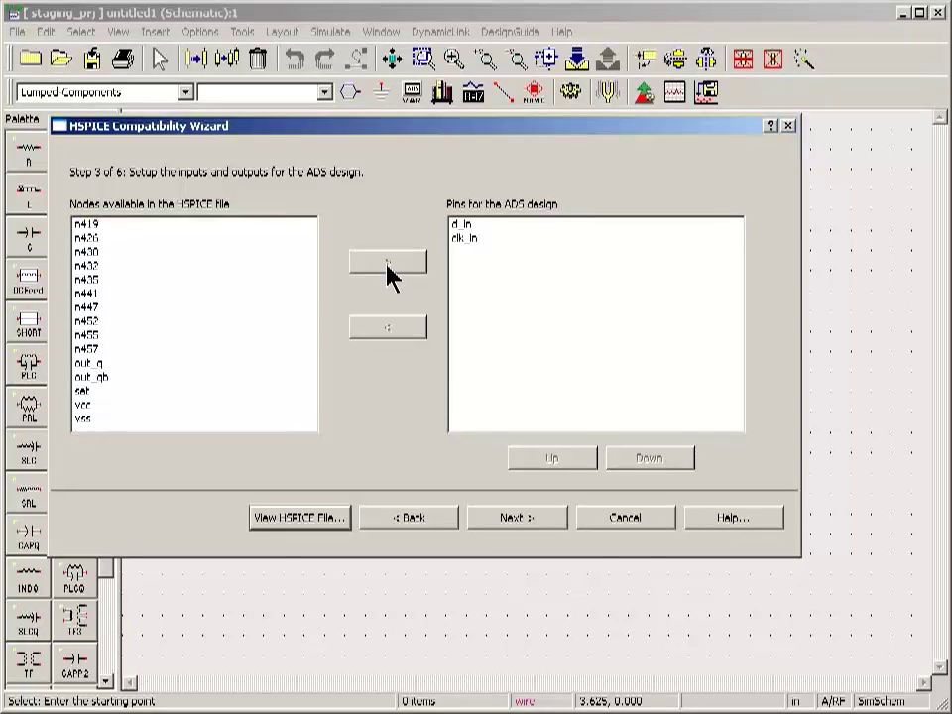
{"action": "left_click", "coordinate": [138, 392]}
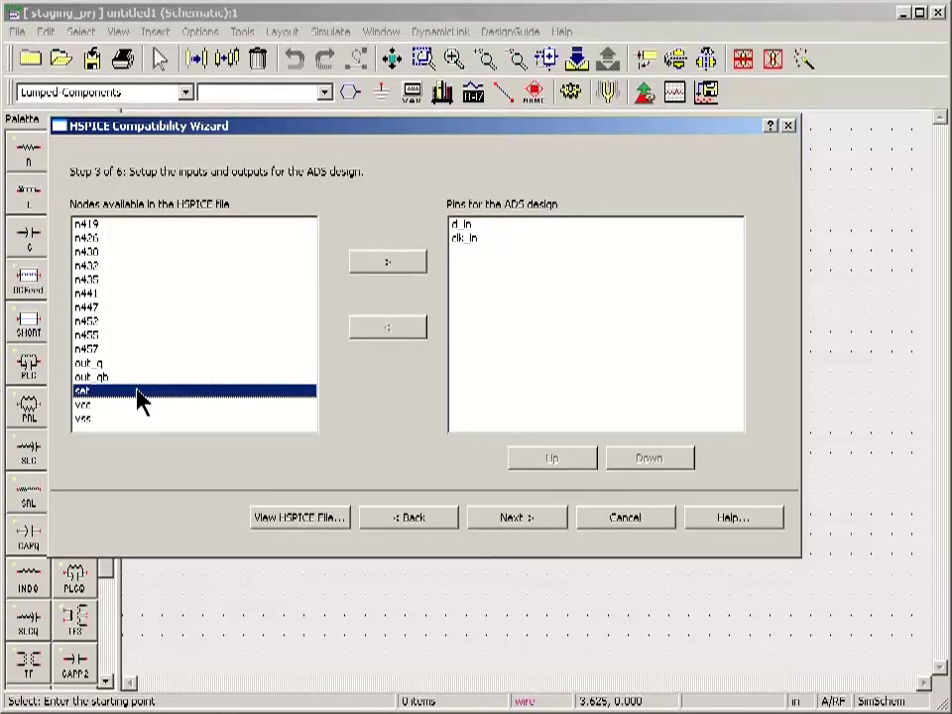
{"action": "left_click", "coordinate": [388, 266]}
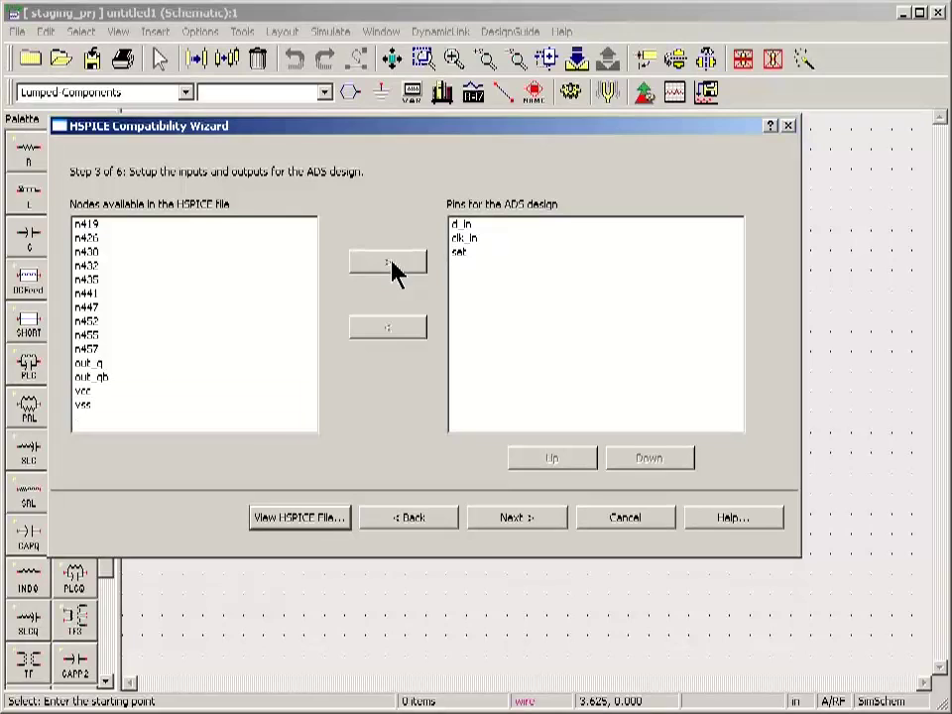
{"action": "left_click", "coordinate": [128, 378]}
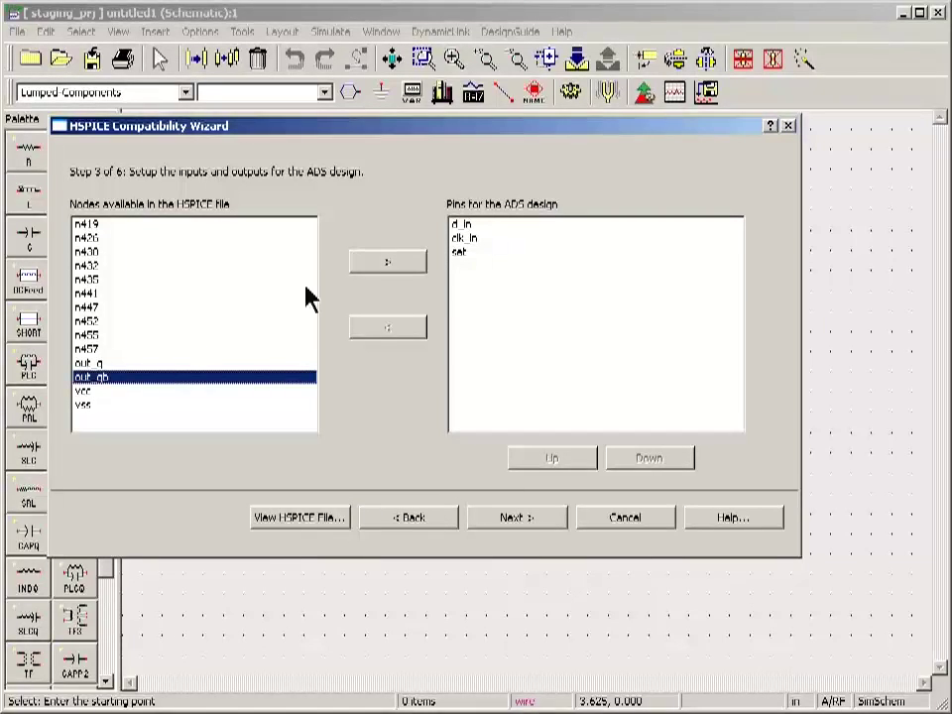
{"action": "left_click", "coordinate": [385, 264]}
{"action": "left_click", "coordinate": [144, 365]}
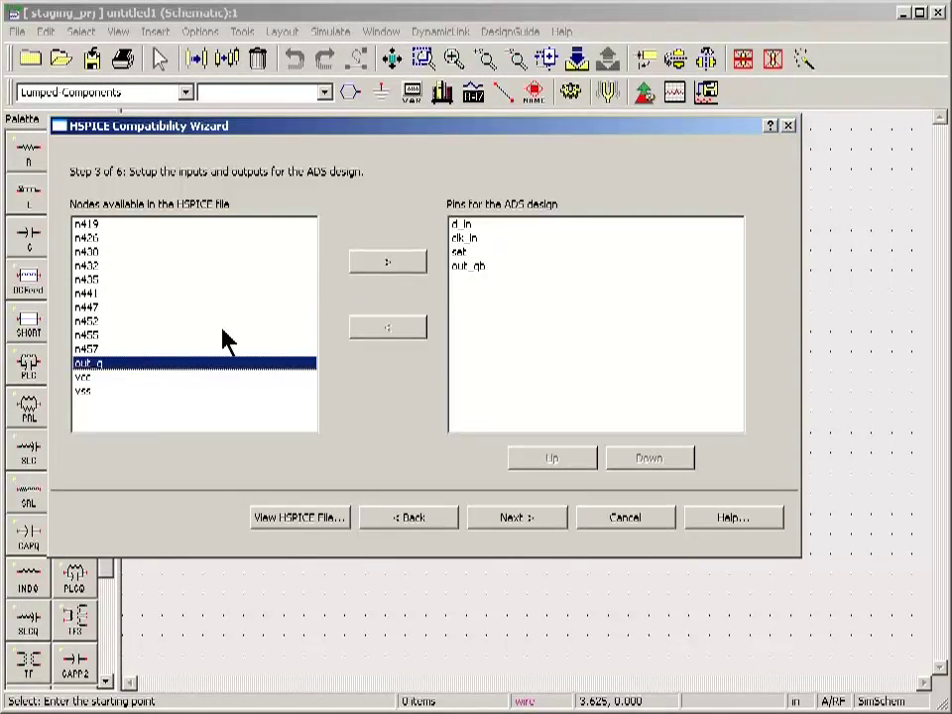
{"action": "left_click", "coordinate": [379, 266]}
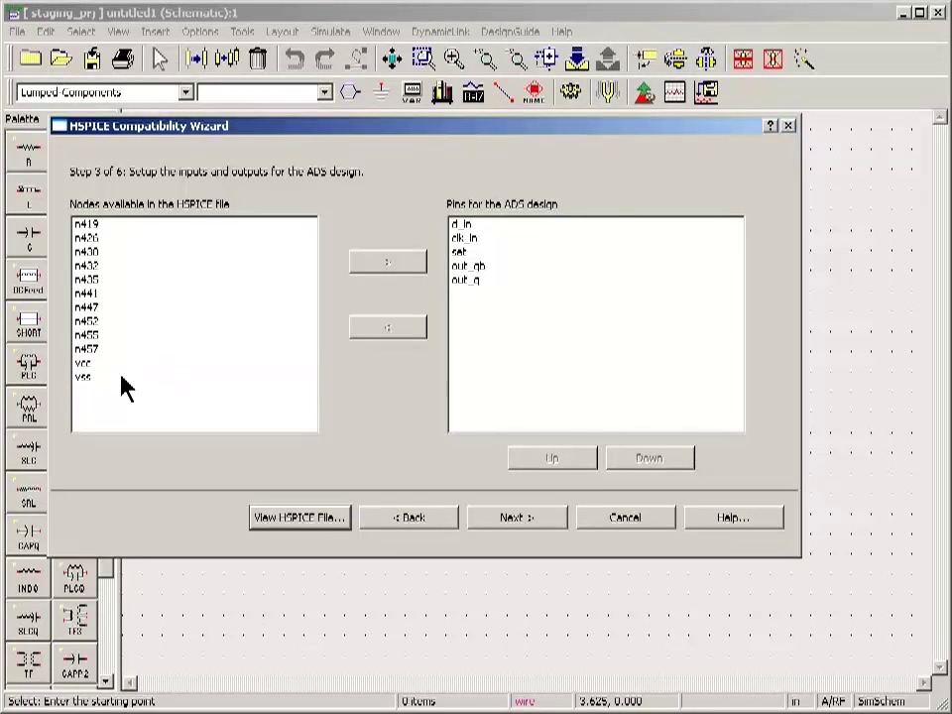
{"action": "left_click", "coordinate": [119, 365]}
{"action": "left_click", "coordinate": [383, 267]}
{"action": "left_click", "coordinate": [162, 364]}
{"action": "left_click", "coordinate": [370, 263]}
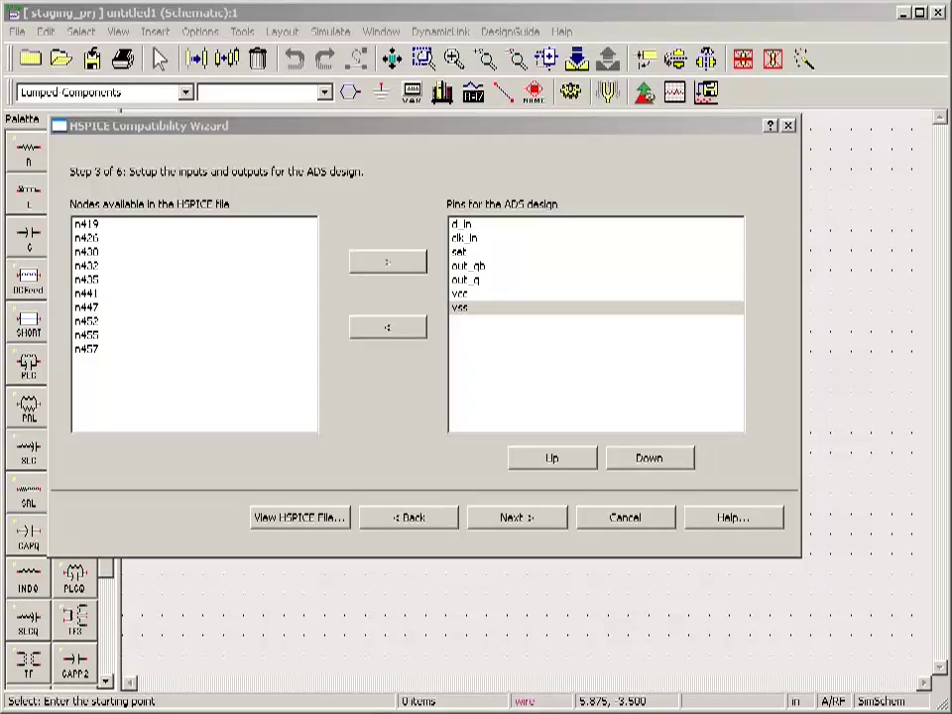
Move vss up four places to third in the pin order and continue.
{"action": "left_click", "coordinate": [474, 309]}
{"action": "left_click", "coordinate": [564, 458]}
{"action": "left_click", "coordinate": [563, 458]}
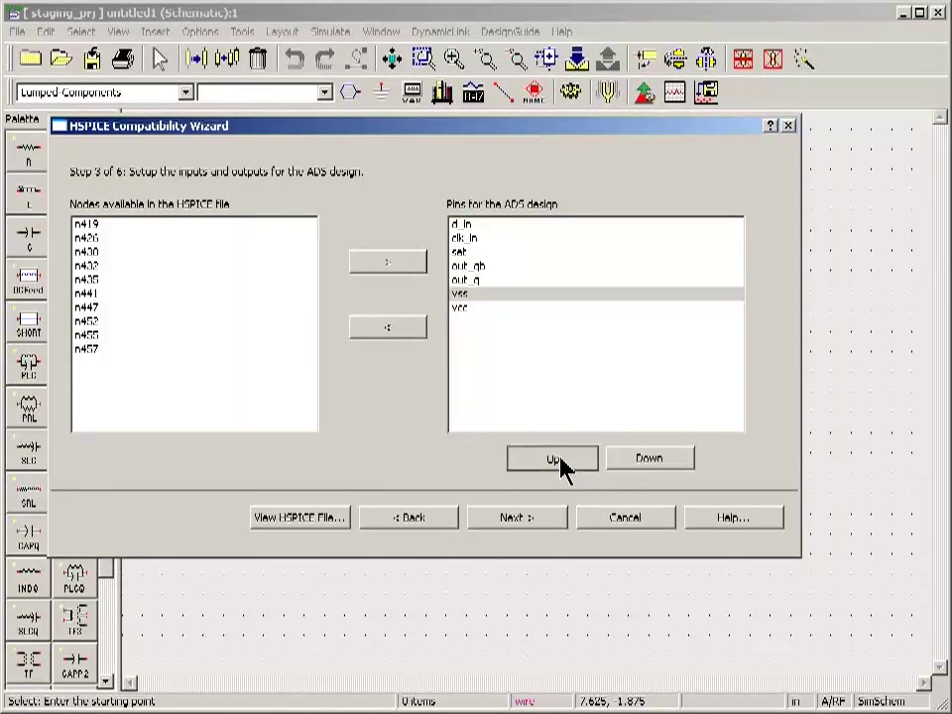
{"action": "left_click", "coordinate": [561, 459]}
{"action": "left_click", "coordinate": [561, 459]}
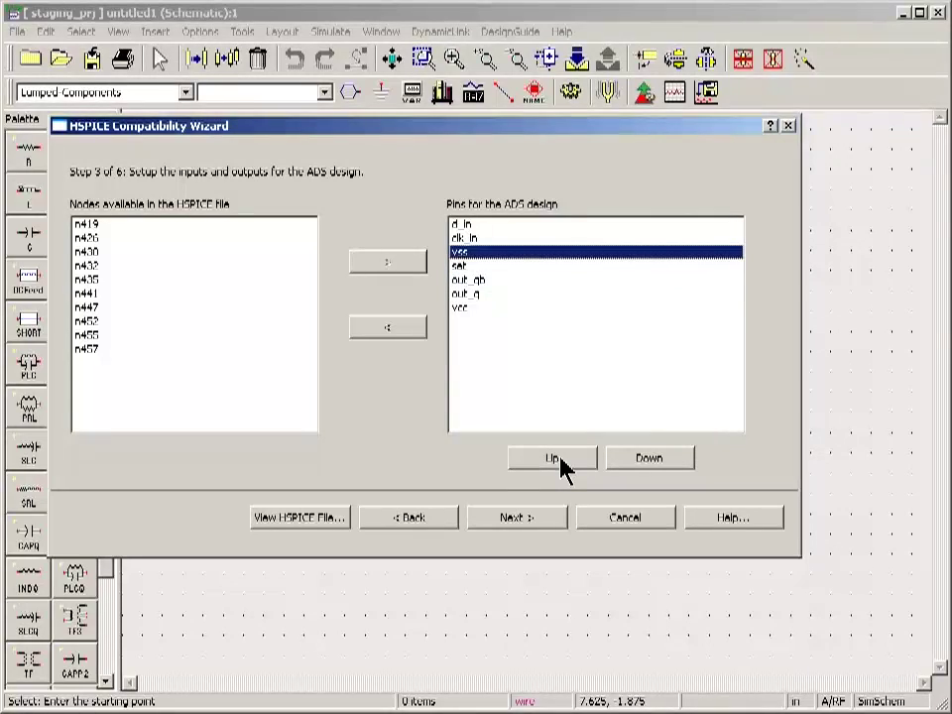
{"action": "left_click", "coordinate": [516, 518]}
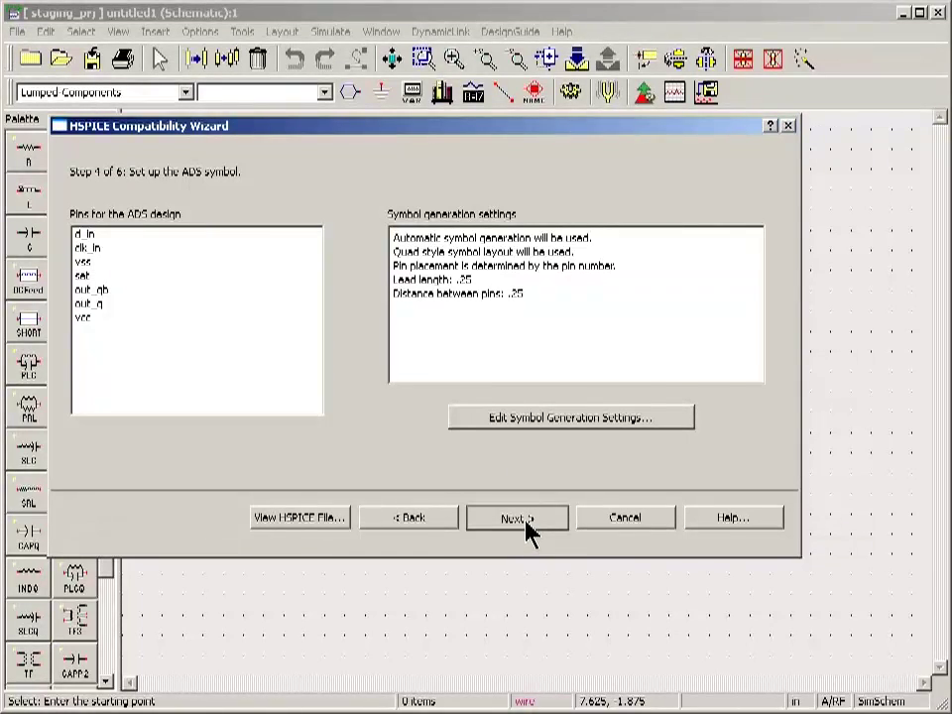
Keep the default symbol settings, add no design parameters, and finish creating flop_flop.
{"action": "left_click", "coordinate": [526, 525]}
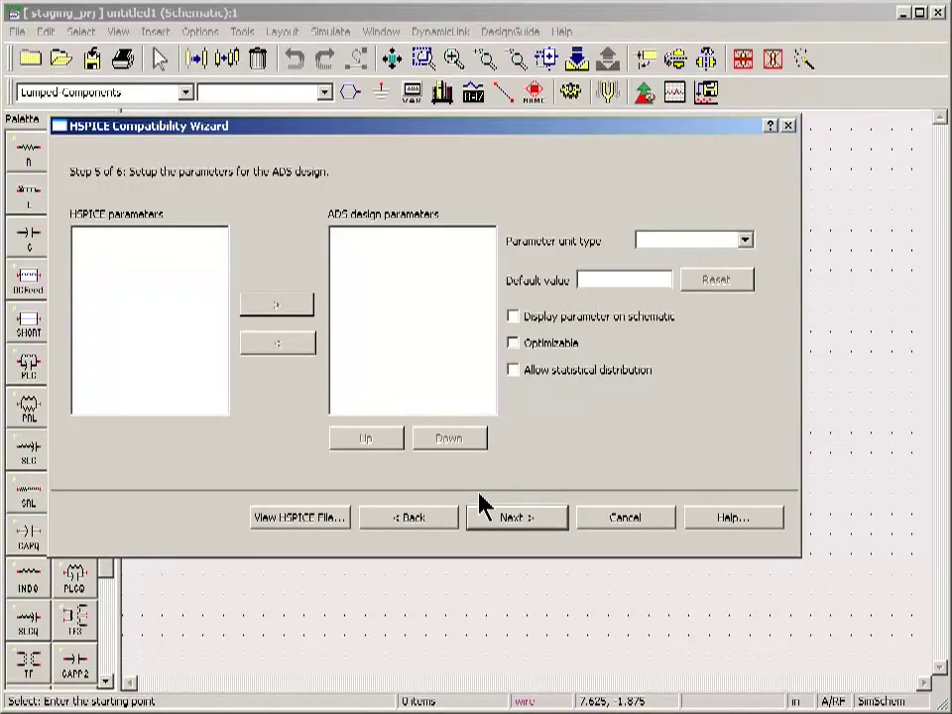
{"action": "left_click", "coordinate": [527, 529]}
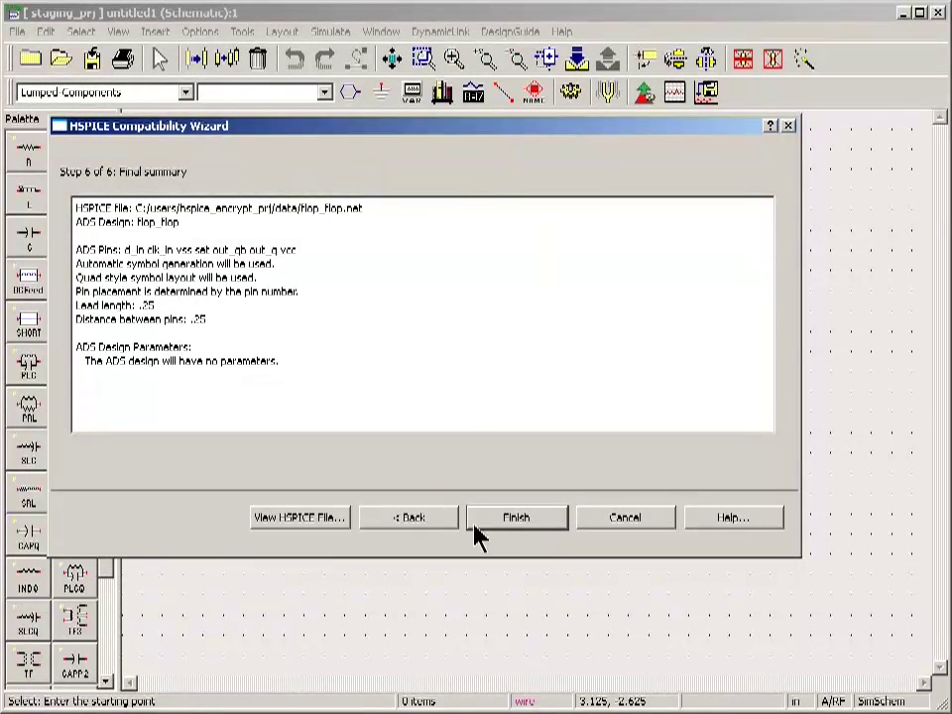
{"action": "left_click", "coordinate": [506, 525]}
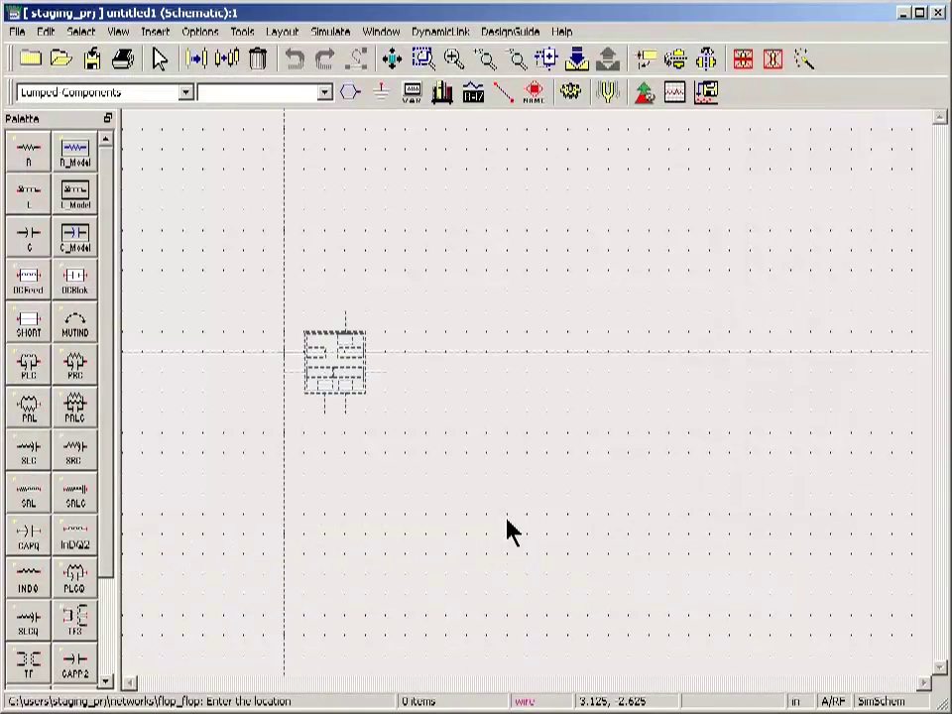
Place a single flop_flop instance, X1, on the untitled1 schematic and zoom to inspect it.
{"action": "left_click", "coordinate": [478, 366]}
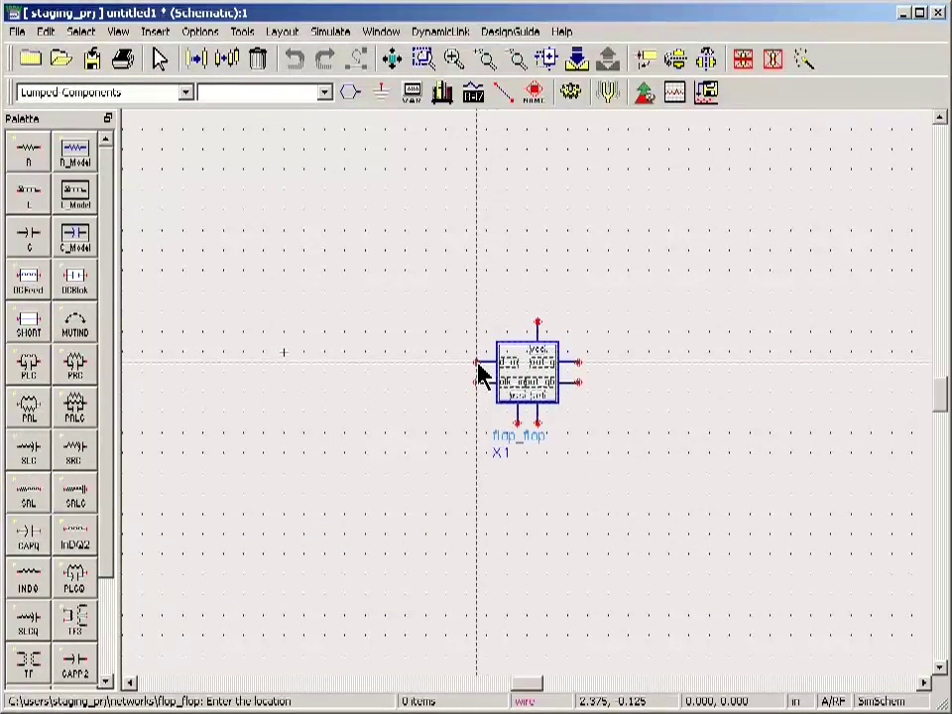
{"action": "key", "text": "Escape"}
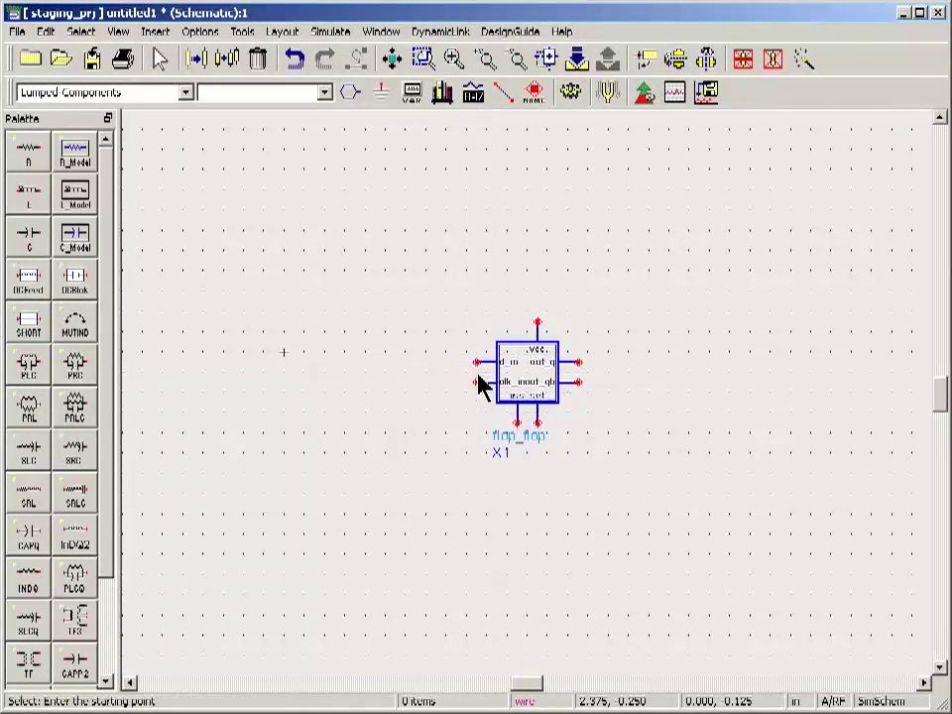
{"action": "scroll", "coordinate": [548, 389], "scroll_direction": "up", "scroll_amount": 3}
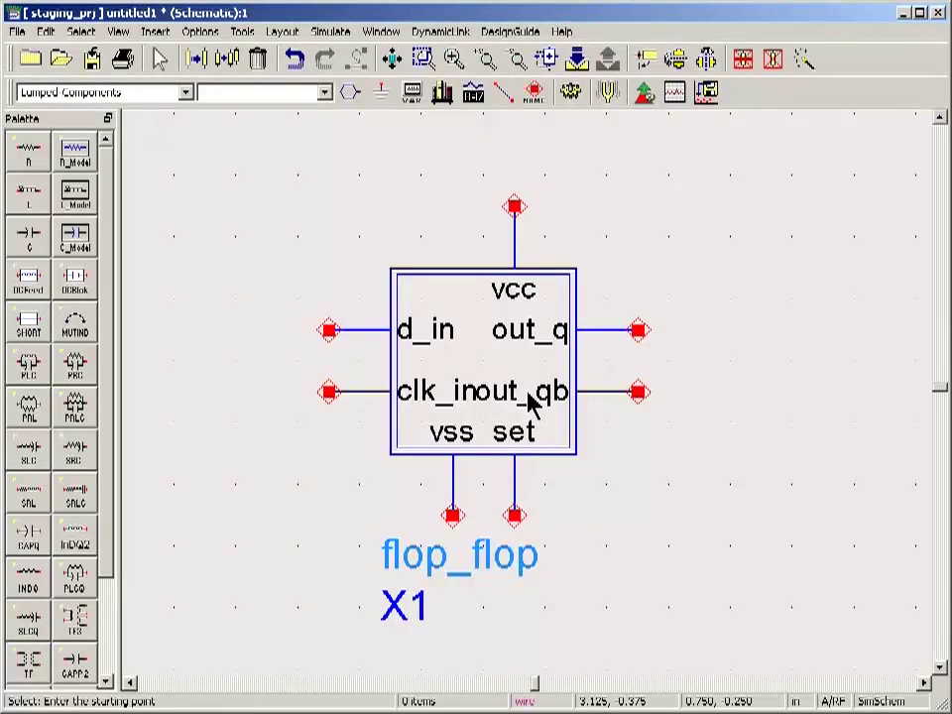
{"action": "scroll", "coordinate": [530, 401], "scroll_direction": "down", "scroll_amount": 1}
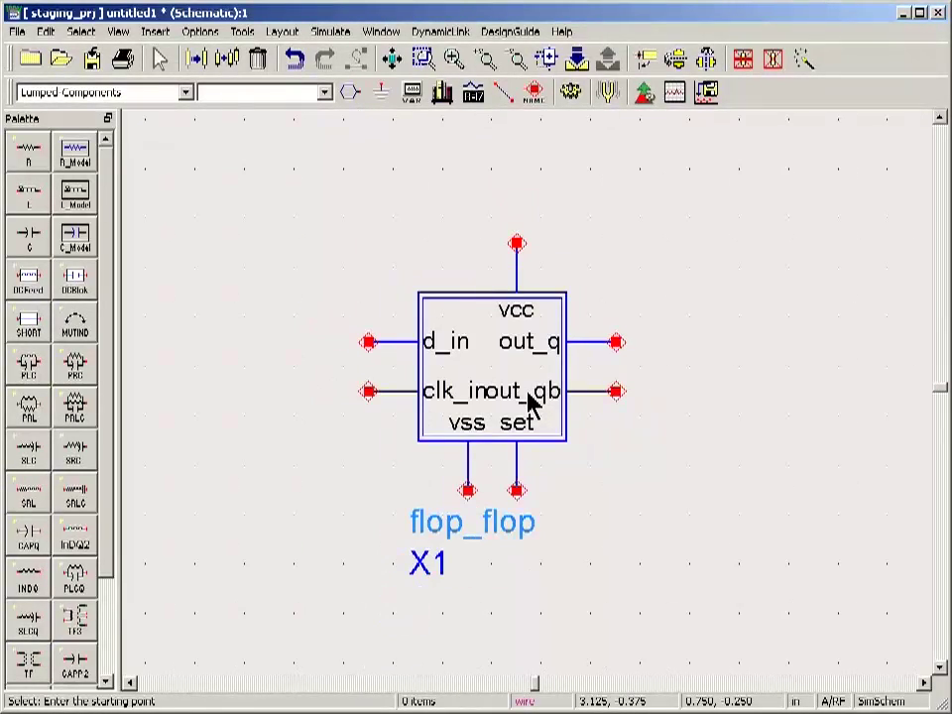
{"action": "scroll", "coordinate": [530, 402], "scroll_direction": "down", "scroll_amount": 1}
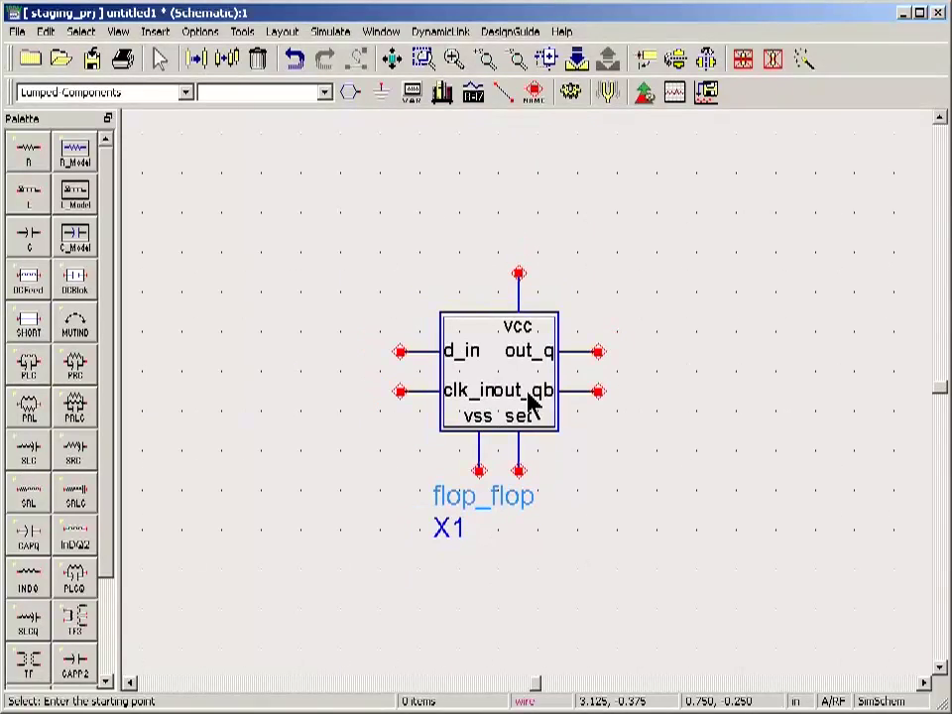
{"action": "scroll", "coordinate": [531, 402], "scroll_direction": "down", "scroll_amount": 1}
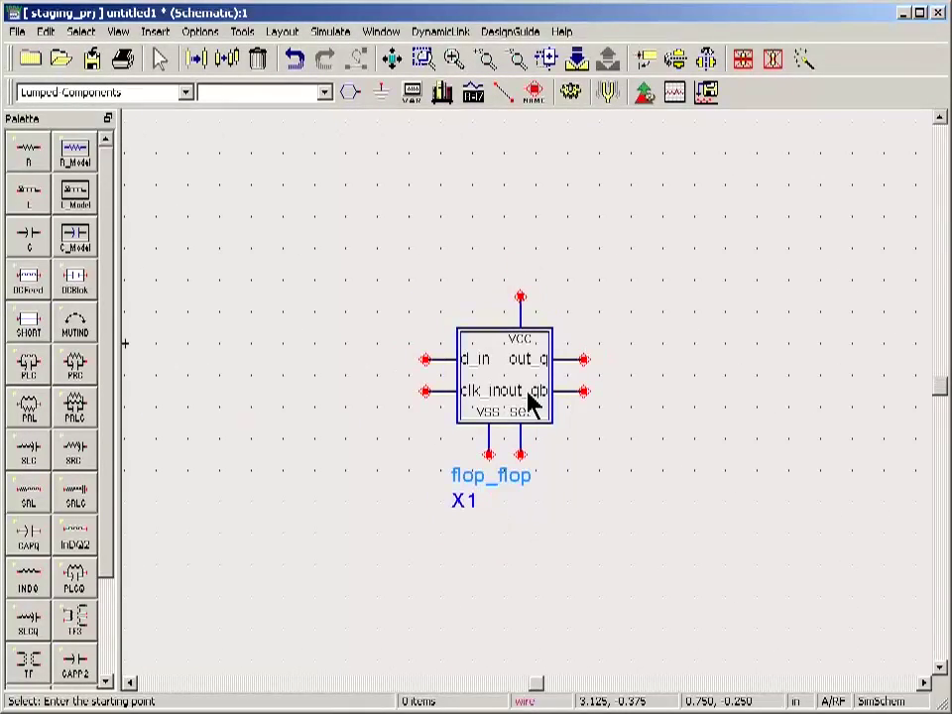
Attach ports P1–P7 to X1's d_in, clk, two bottom, qb, out_q and vcc pins.
{"action": "left_click", "coordinate": [351, 98]}
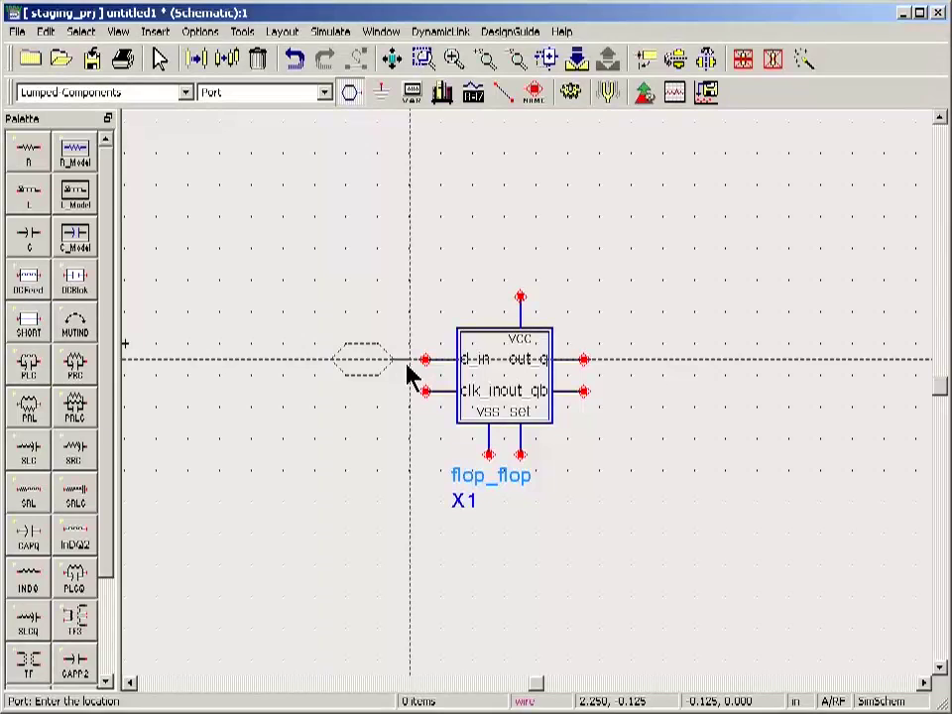
{"action": "left_click", "coordinate": [428, 363]}
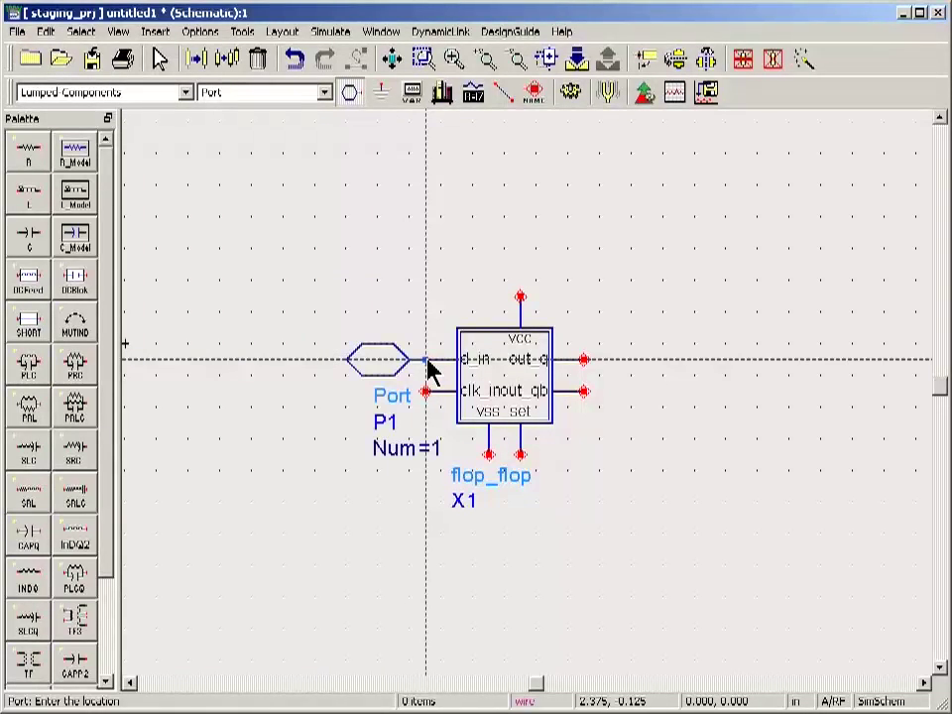
{"action": "left_click", "coordinate": [424, 402]}
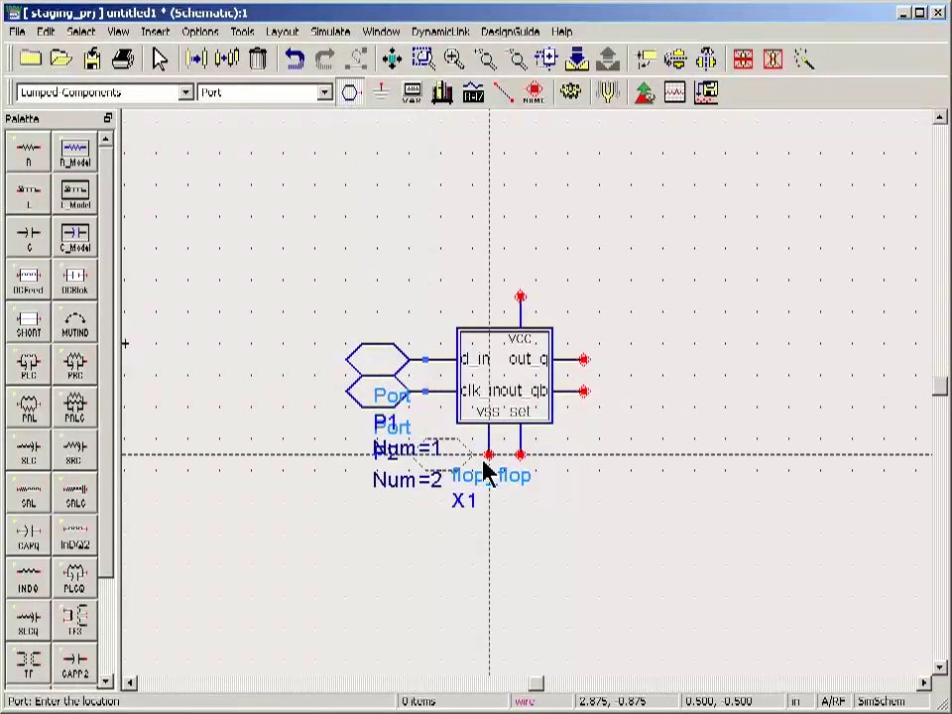
{"action": "left_click", "coordinate": [489, 458]}
{"action": "left_click", "coordinate": [518, 456]}
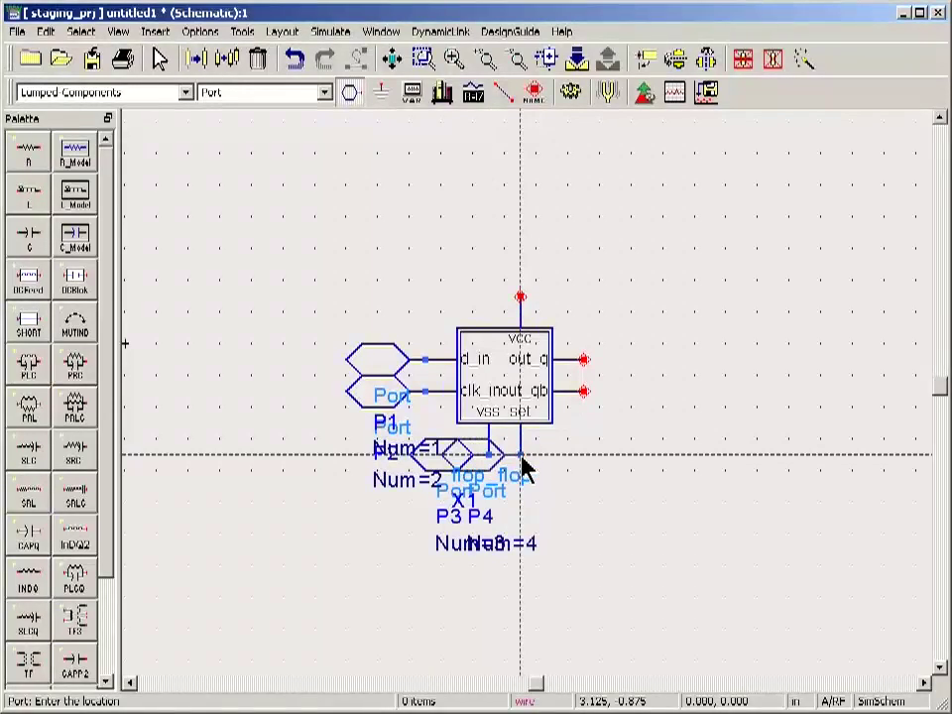
{"action": "left_click", "coordinate": [583, 390]}
{"action": "left_click", "coordinate": [584, 361]}
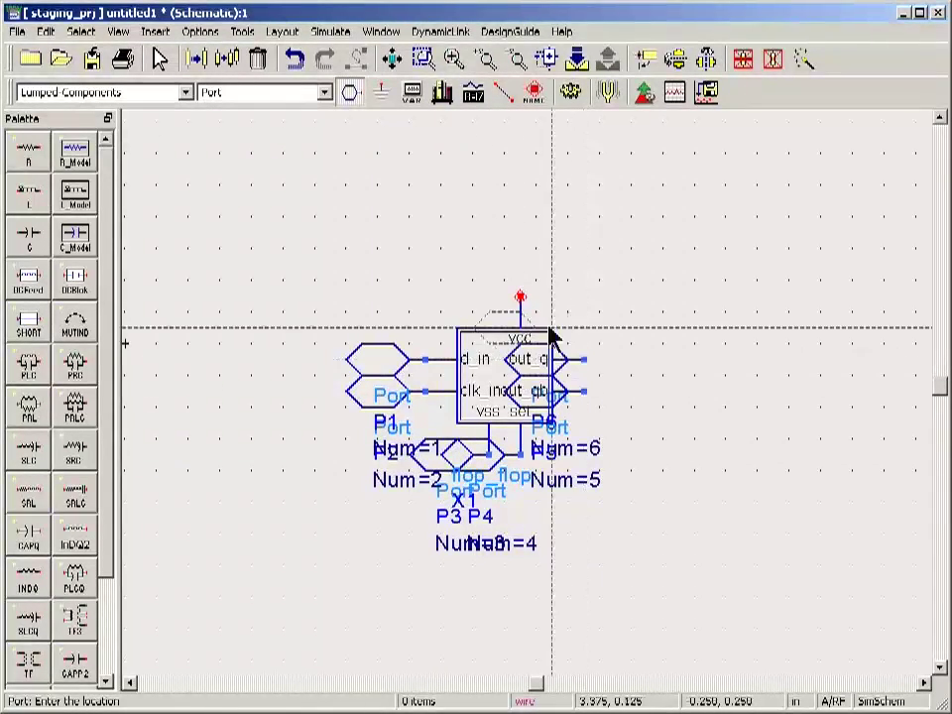
{"action": "left_click", "coordinate": [522, 301]}
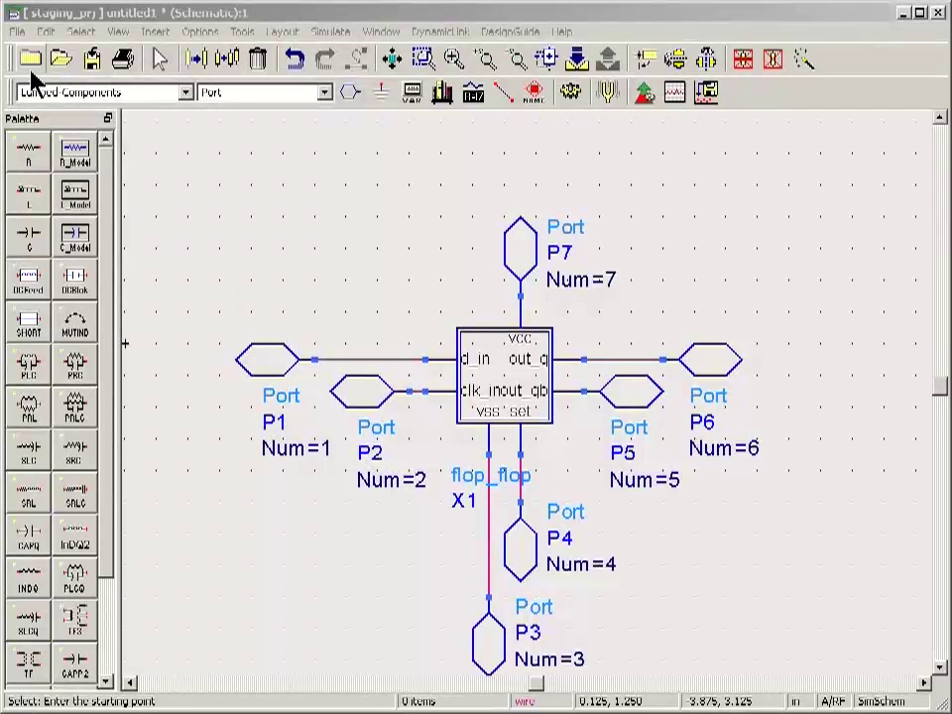
Save the schematic as the design ff123a.
{"action": "left_click", "coordinate": [94, 63]}
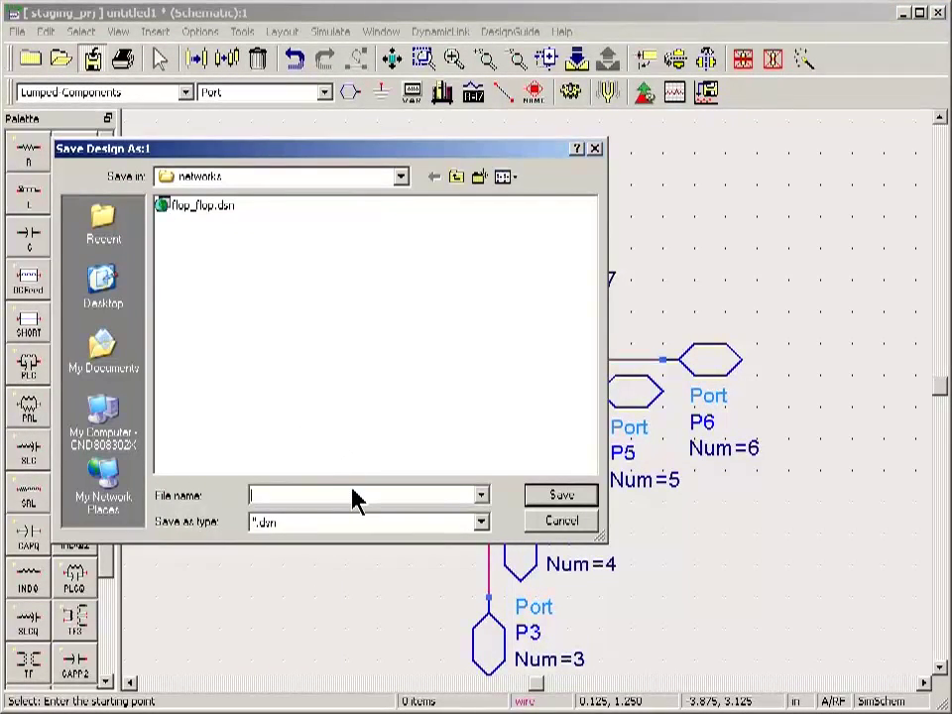
{"action": "type", "text": "ff123a"}
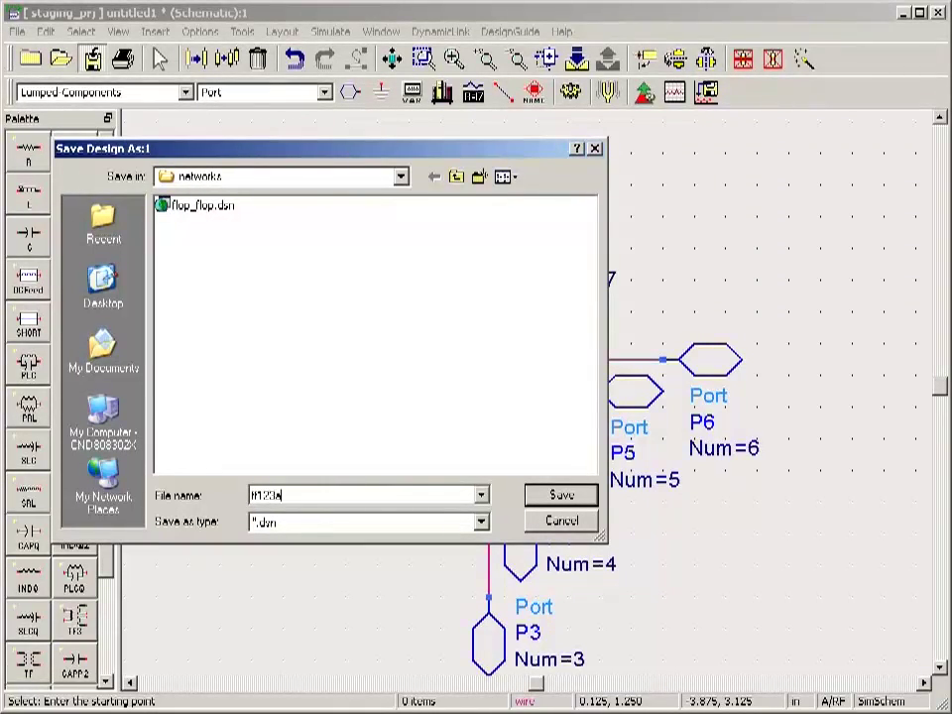
{"action": "left_click", "coordinate": [556, 495]}
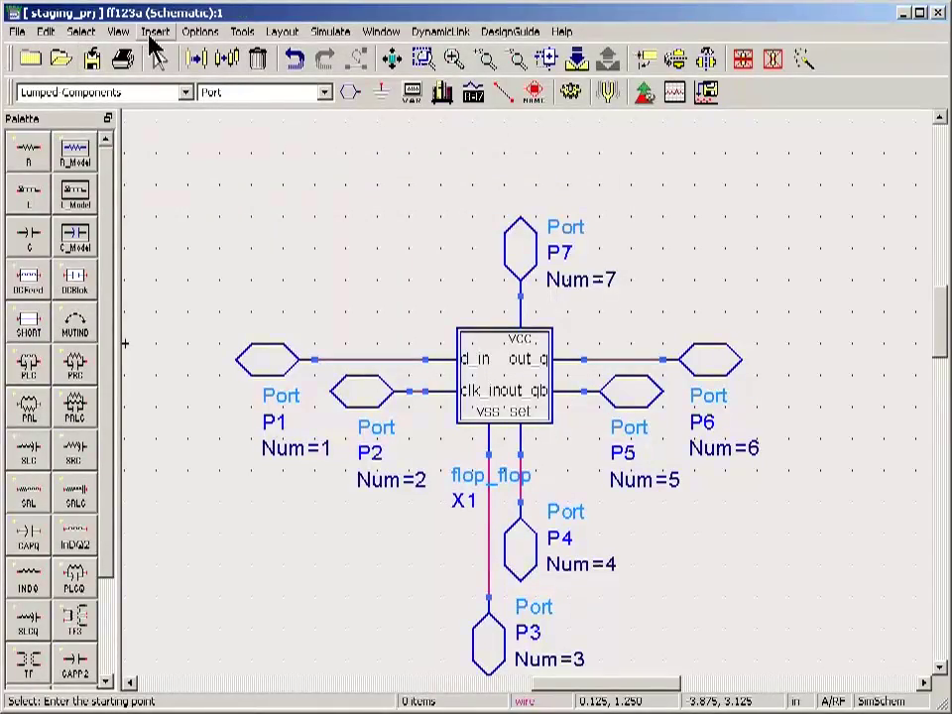
Launch Encode Designs and agree to close schematics and proceed with encoding.
{"action": "left_click", "coordinate": [251, 37]}
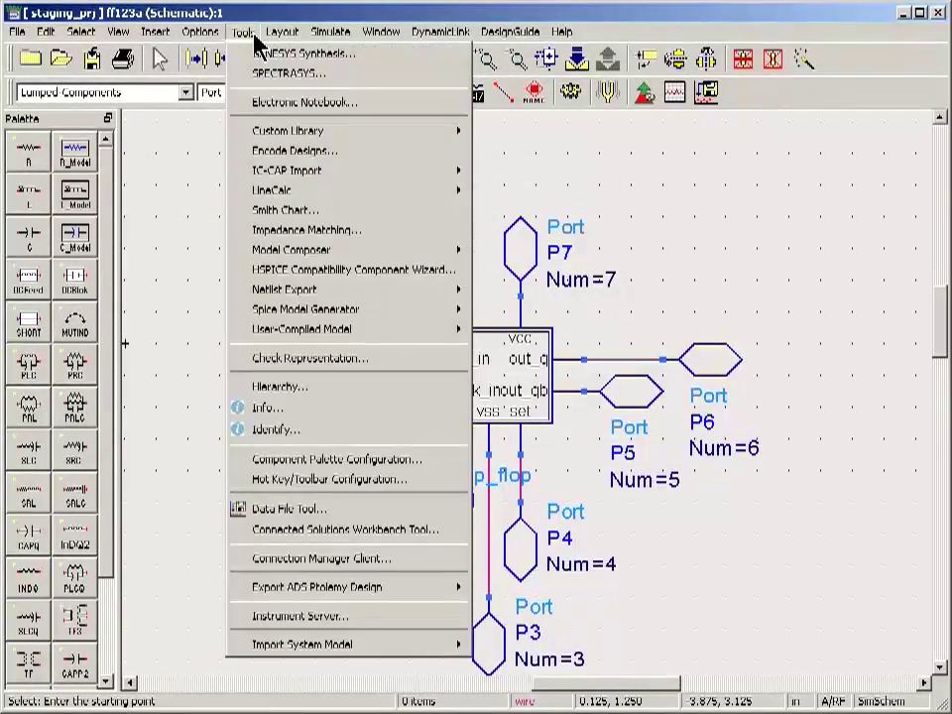
{"action": "left_click", "coordinate": [288, 166]}
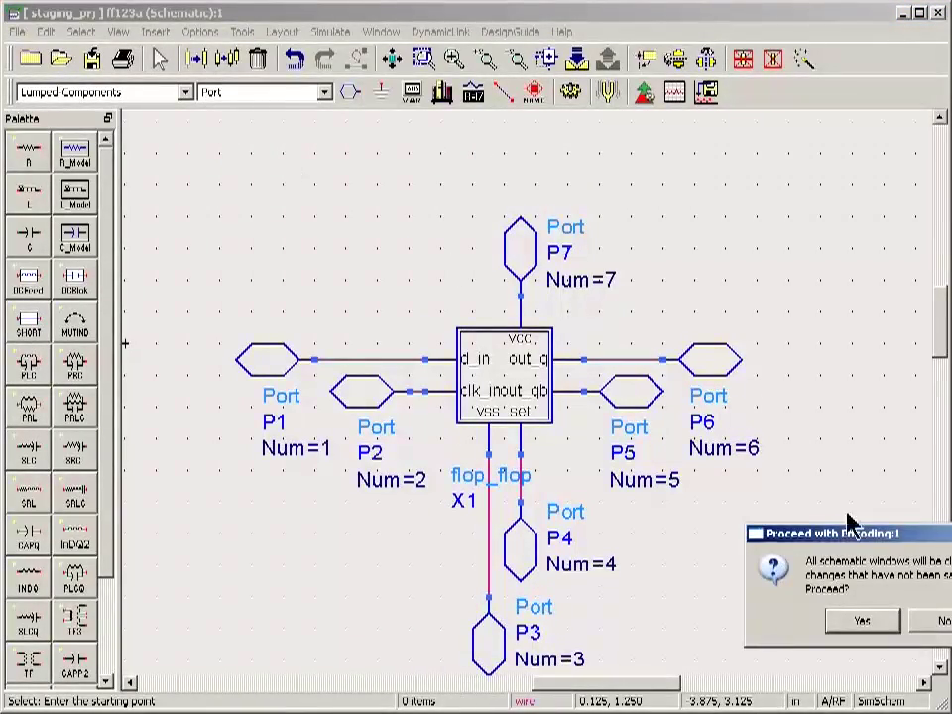
{"action": "left_click_drag", "start_coordinate": [851, 535], "coordinate": [424, 292]}
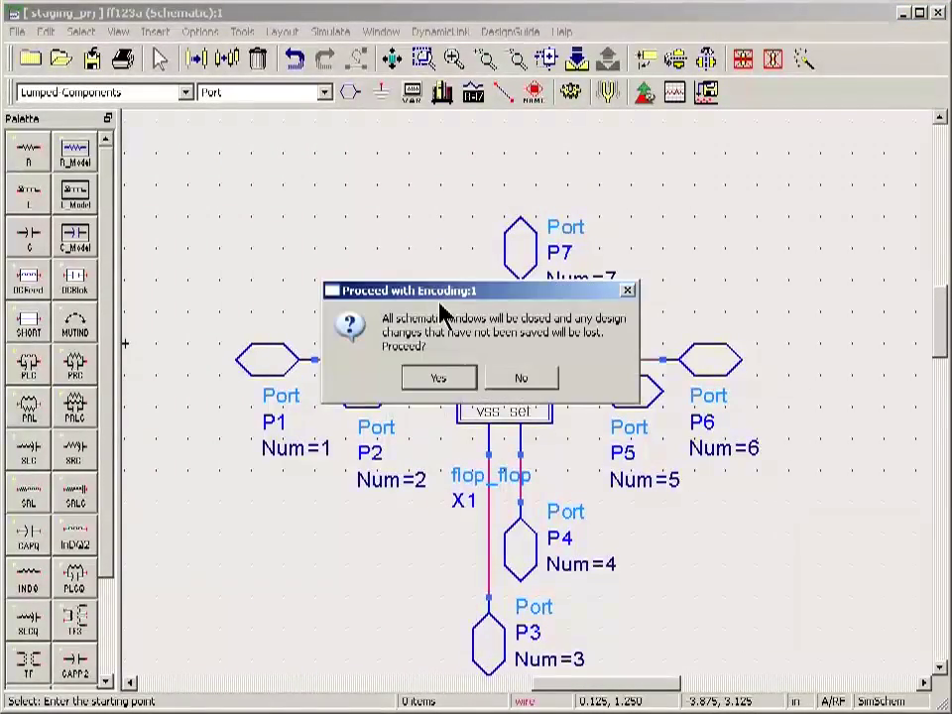
{"action": "left_click", "coordinate": [445, 381]}
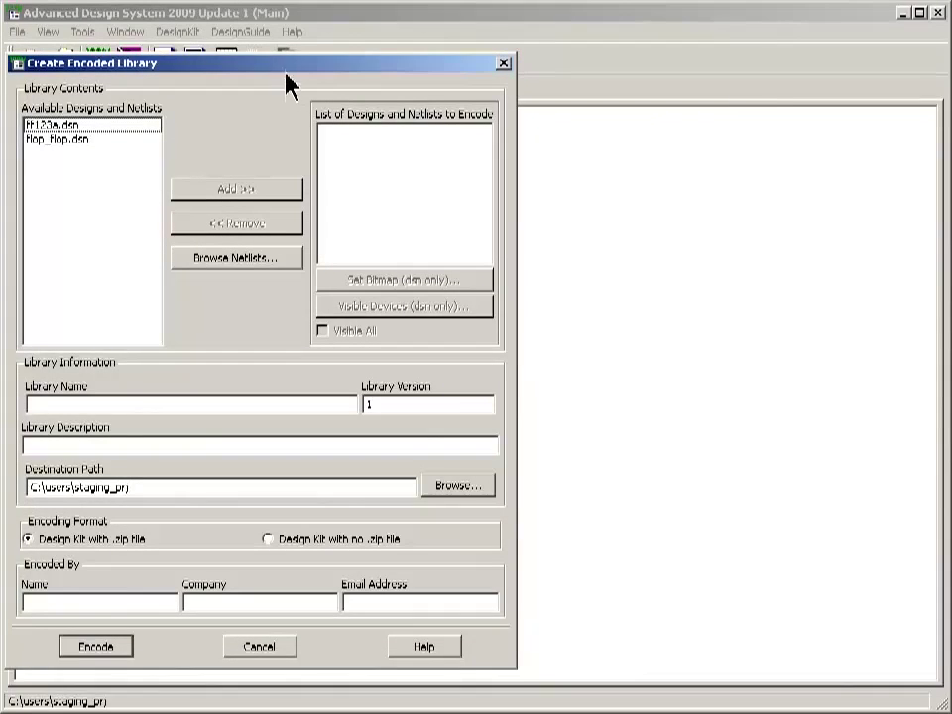
{"action": "left_click_drag", "start_coordinate": [285, 67], "coordinate": [438, 59]}
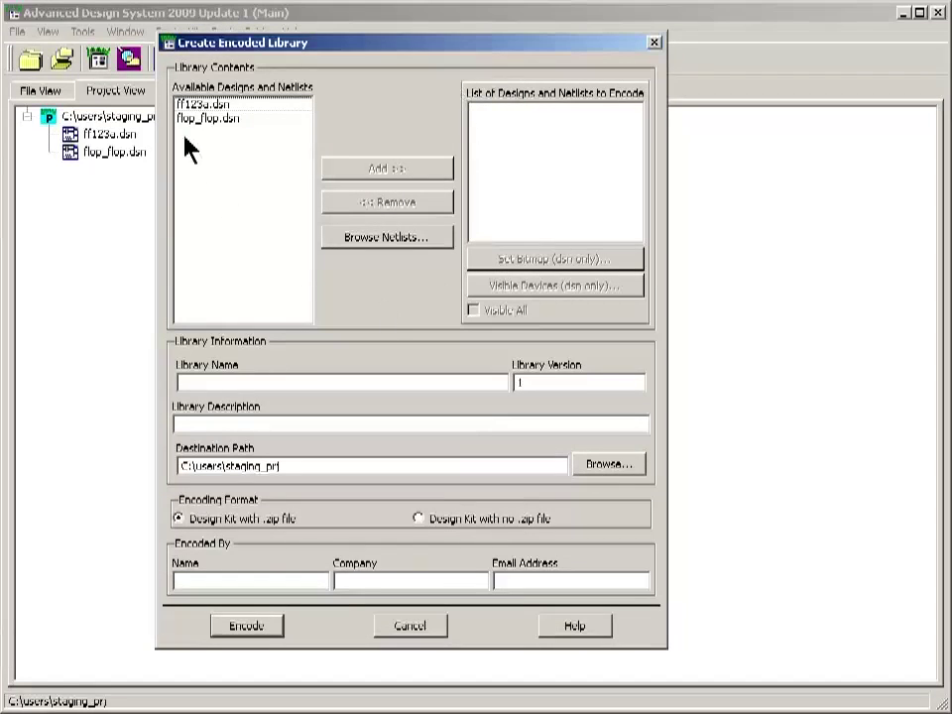
Add ff123a.dsn to the designs to encode, leaving the Visible Devices settings unchanged.
{"action": "left_click", "coordinate": [196, 104]}
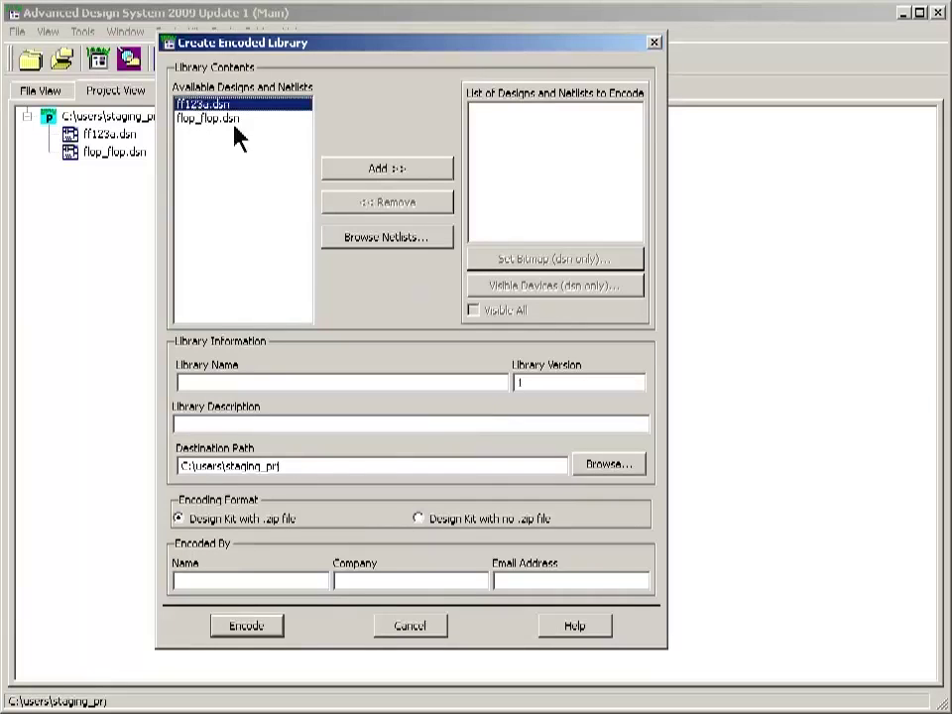
{"action": "left_click", "coordinate": [373, 177]}
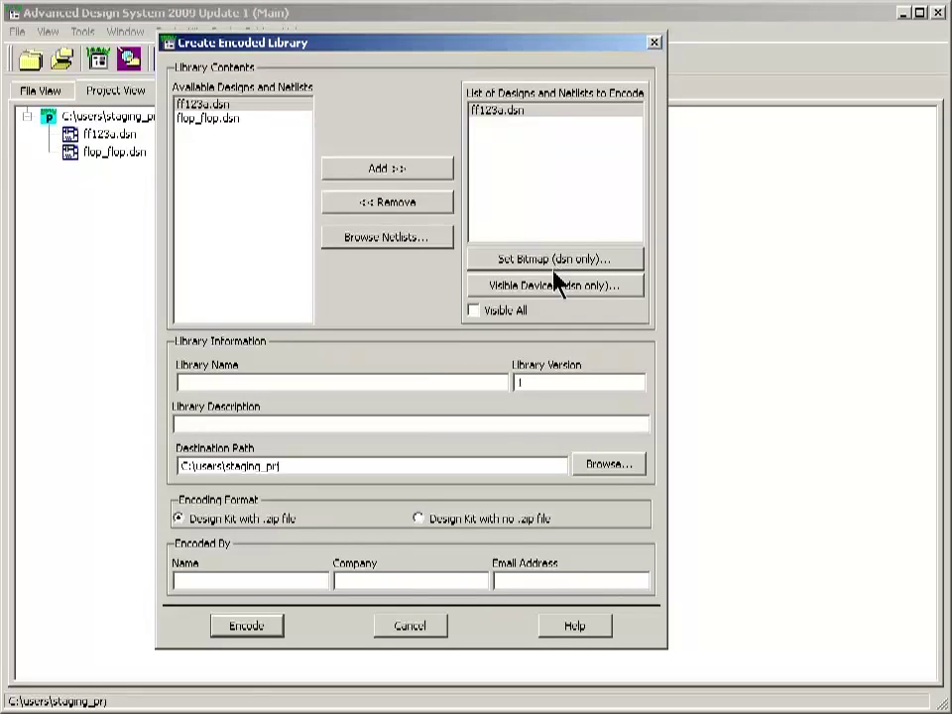
{"action": "left_click", "coordinate": [502, 287]}
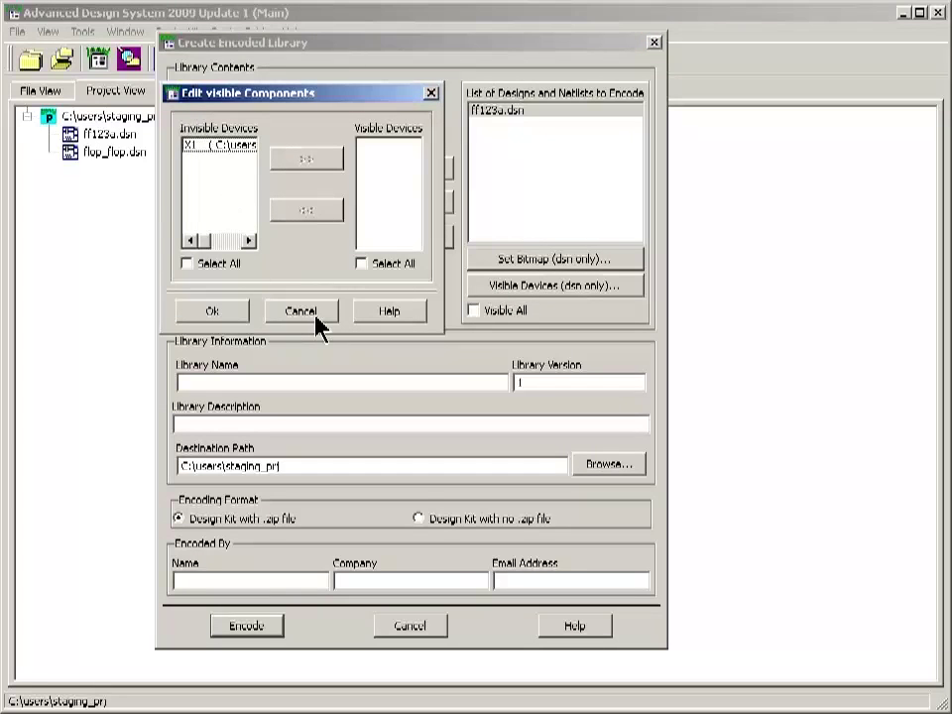
{"action": "left_click", "coordinate": [316, 315]}
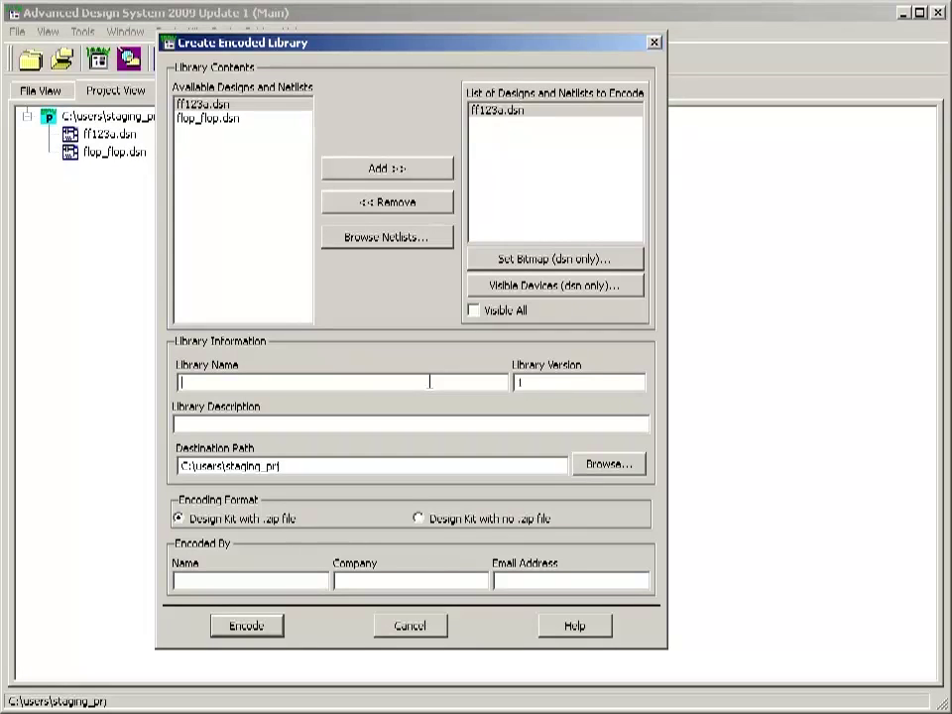
Name the library acme_micro_ff123a and enter the description 'asdfds'.
{"action": "left_click", "coordinate": [429, 382]}
{"action": "type", "text": "acme_miro"}
{"action": "key", "text": "BackSpace"}
{"action": "key", "text": "BackSpace"}
{"action": "type", "text": "cro_ff123a"}
{"action": "left_click", "coordinate": [355, 427]}
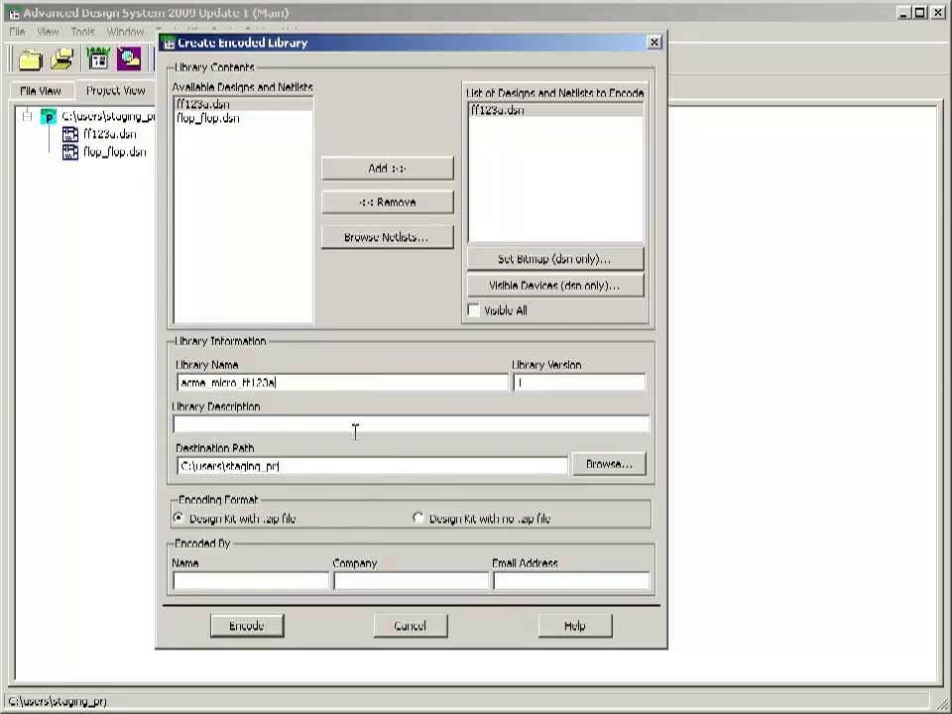
{"action": "type", "text": "asdfds"}
Fill in the encoder's name, company Acme Micro and e-mail address, then encode.
{"action": "left_click", "coordinate": [277, 577]}
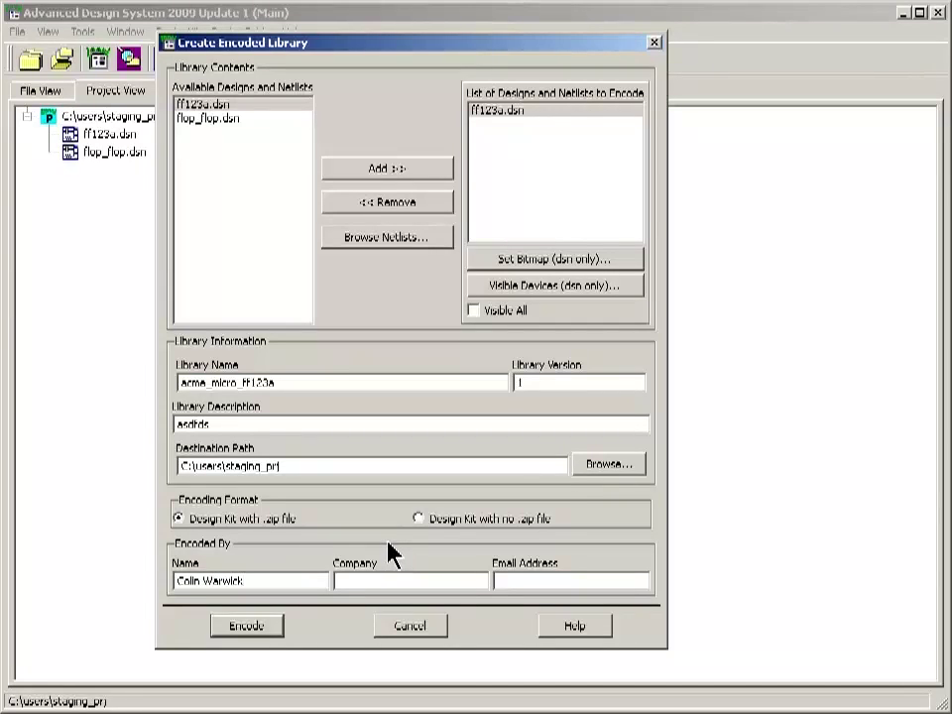
{"action": "type", "text": "Acme Micro"}
{"action": "left_click", "coordinate": [512, 578]}
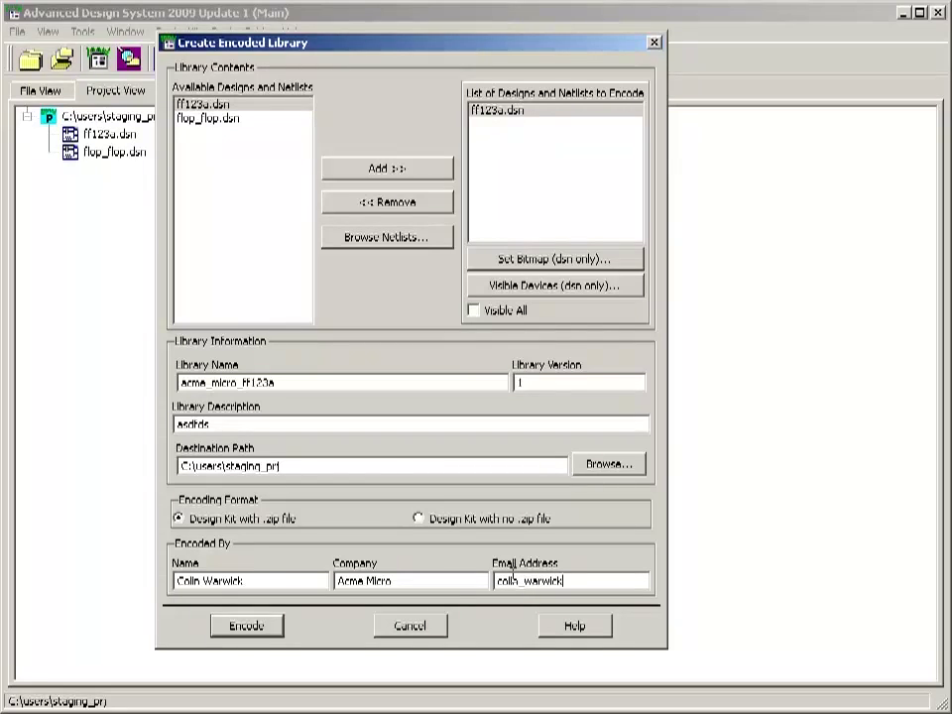
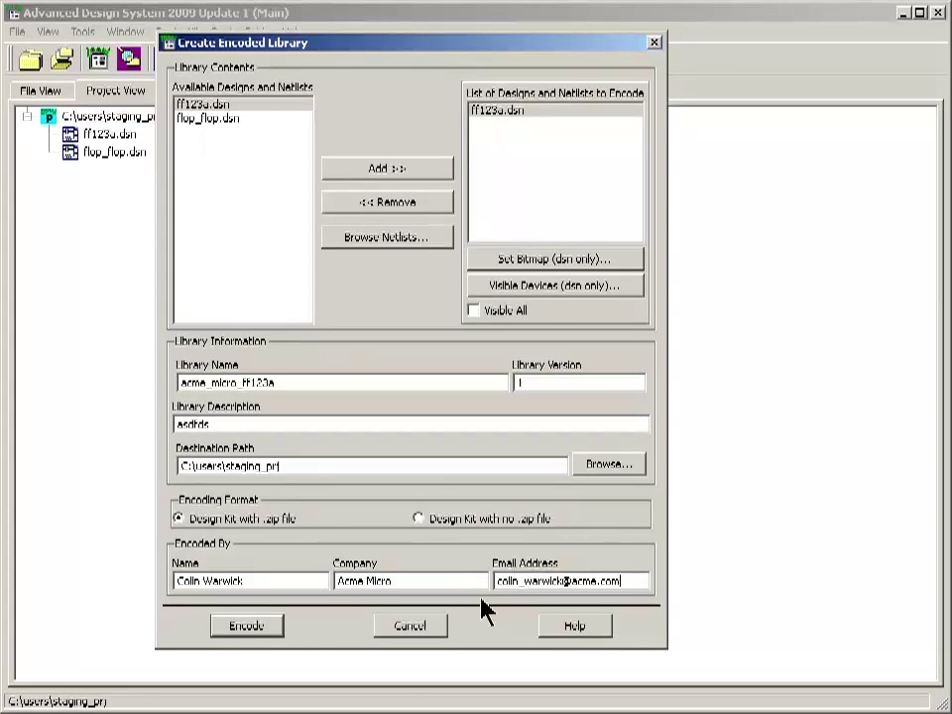
{"action": "left_click", "coordinate": [272, 626]}
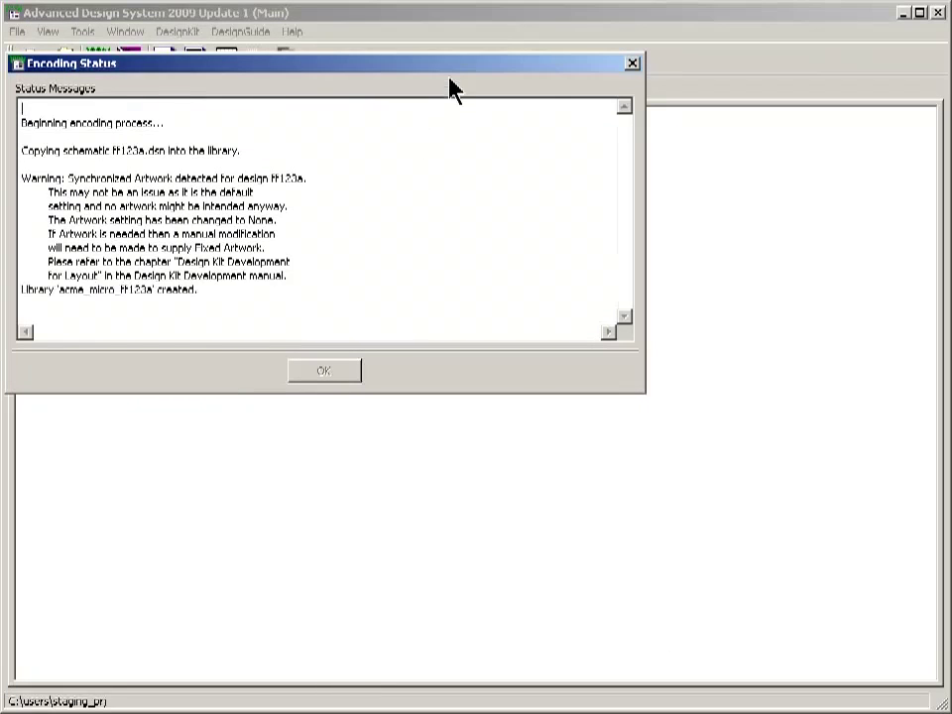
Review the Encoding Status report down to the Done message and close it.
{"action": "left_click_drag", "start_coordinate": [451, 74], "coordinate": [535, 99]}
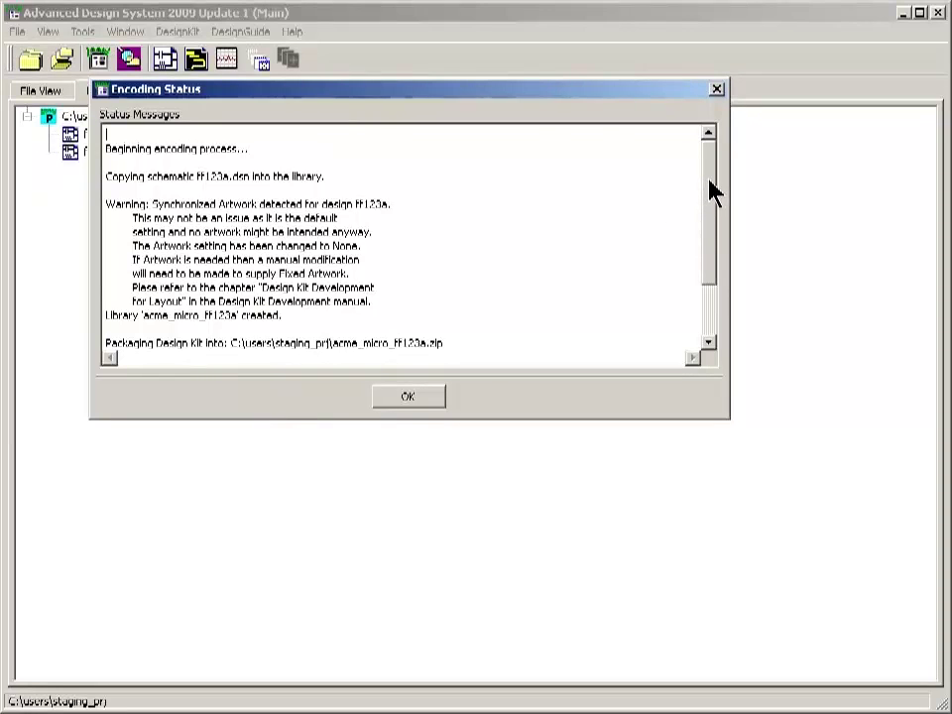
{"action": "left_click_drag", "start_coordinate": [710, 192], "coordinate": [710, 267]}
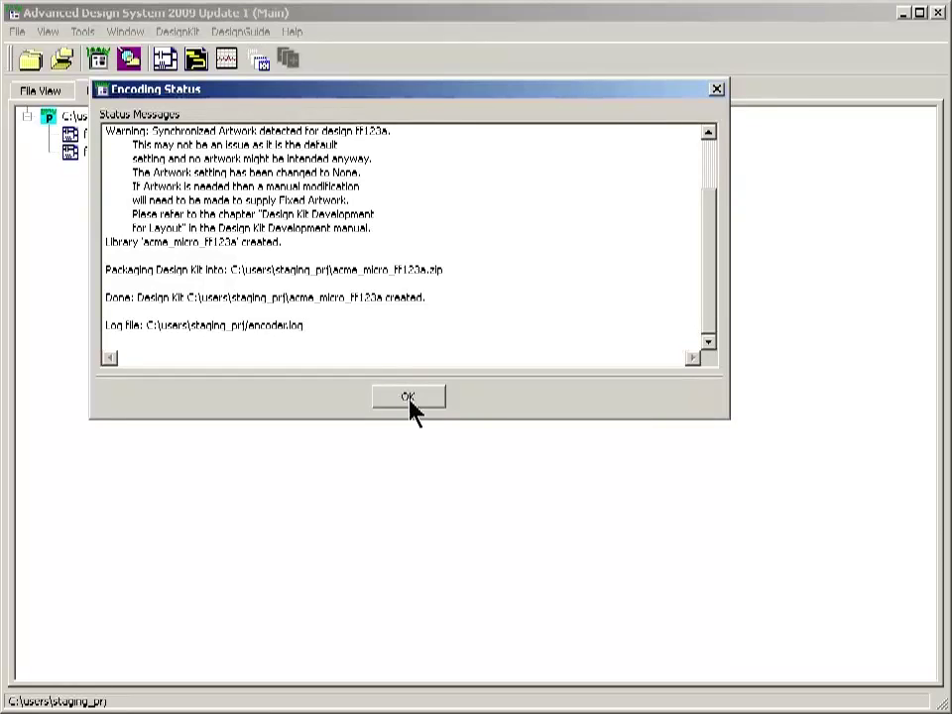
{"action": "left_click", "coordinate": [410, 400]}
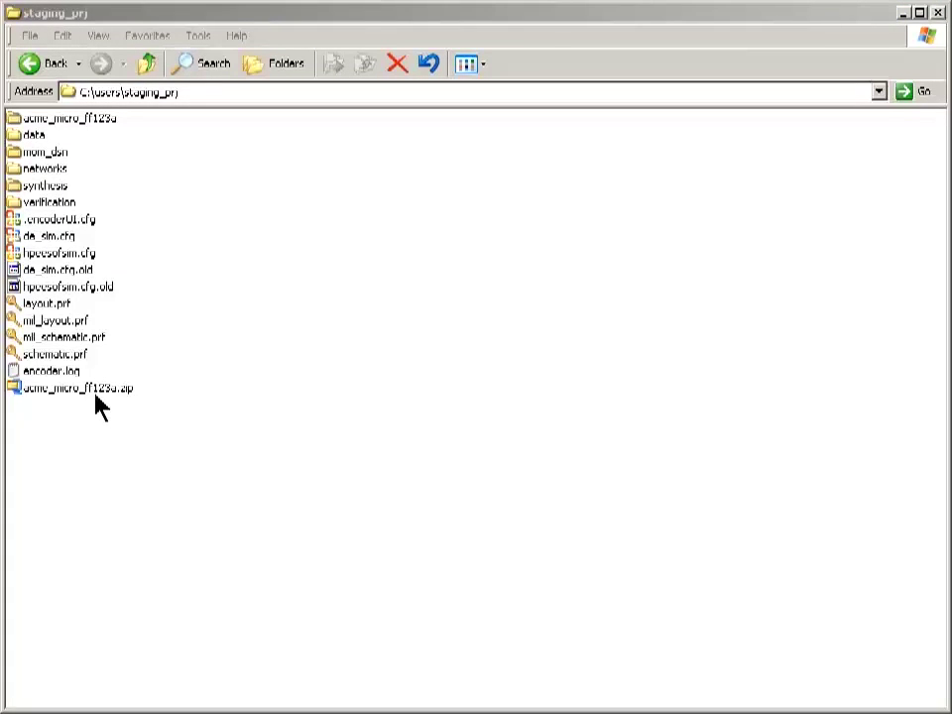
Select acme_micro_ff123a.zip in the staging_prj folder.
{"action": "left_click", "coordinate": [96, 395]}
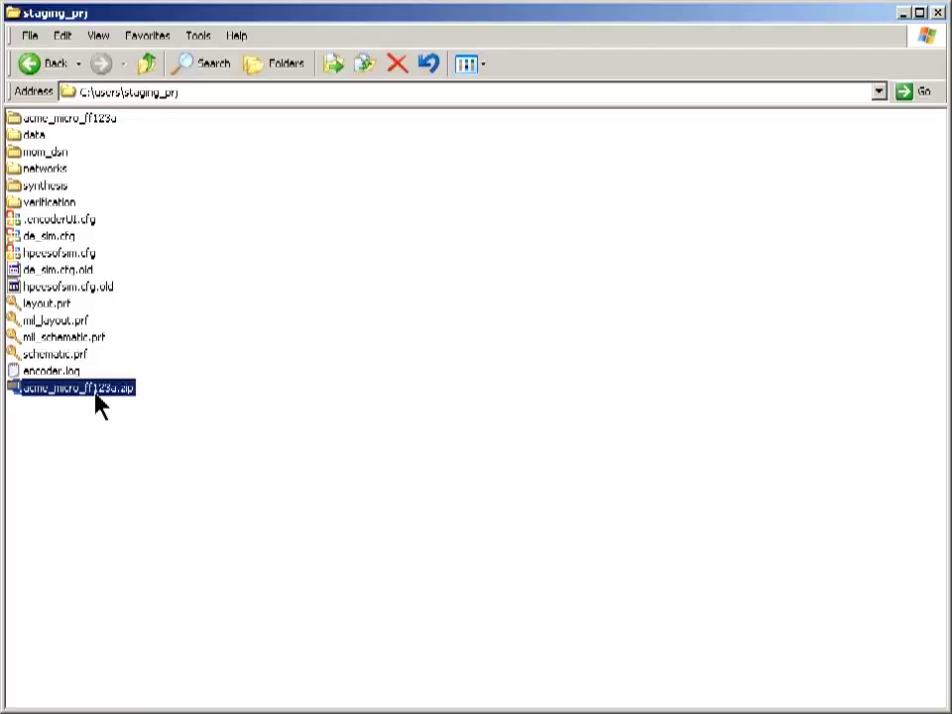